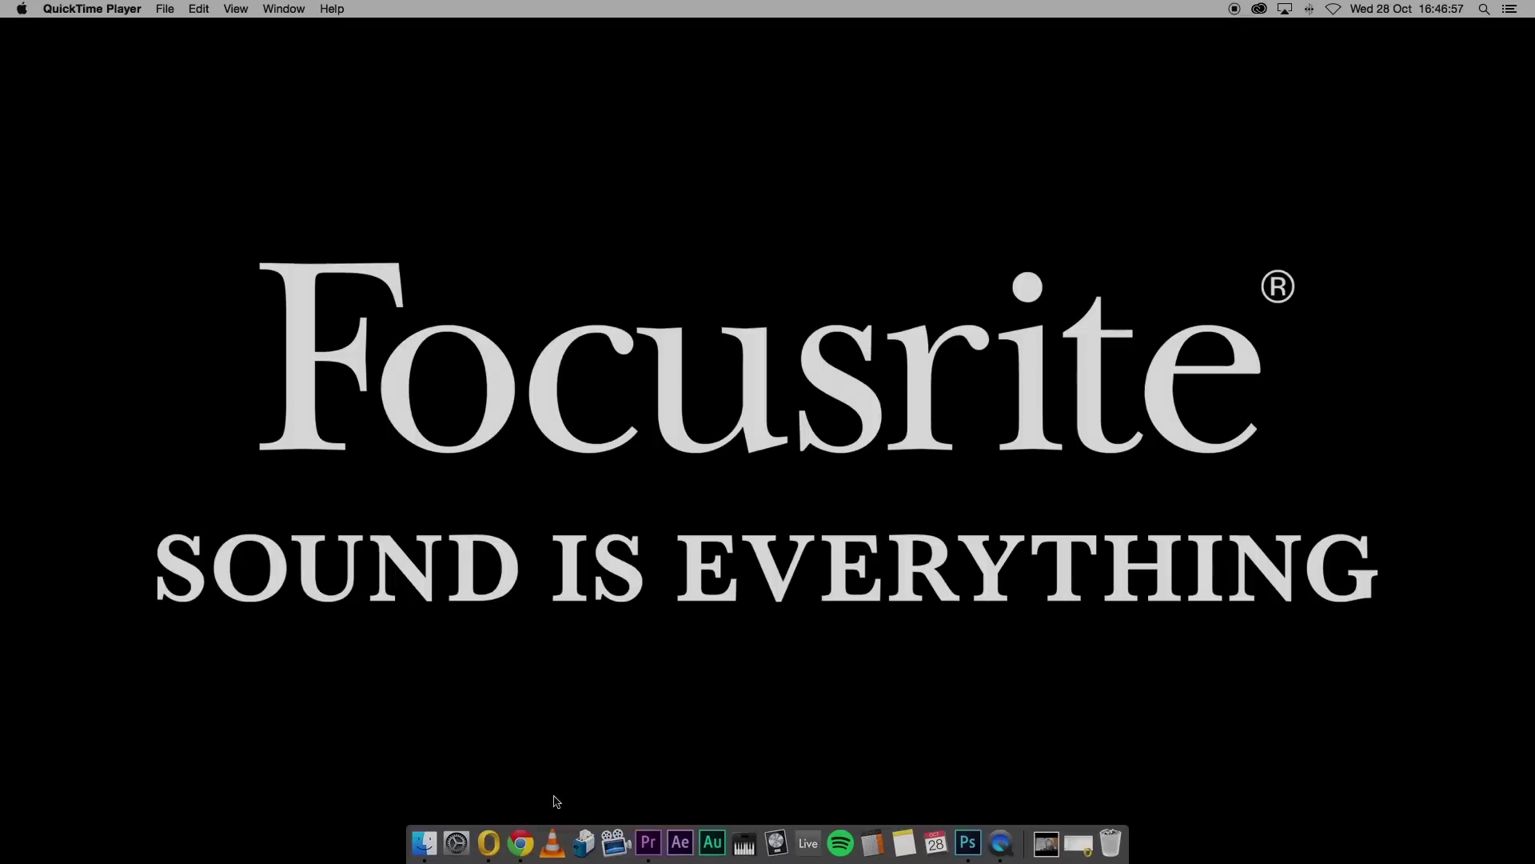
Launch Chrome from the Dock with a new tab showing Google
{"action": "left_click", "coordinate": [521, 844]}
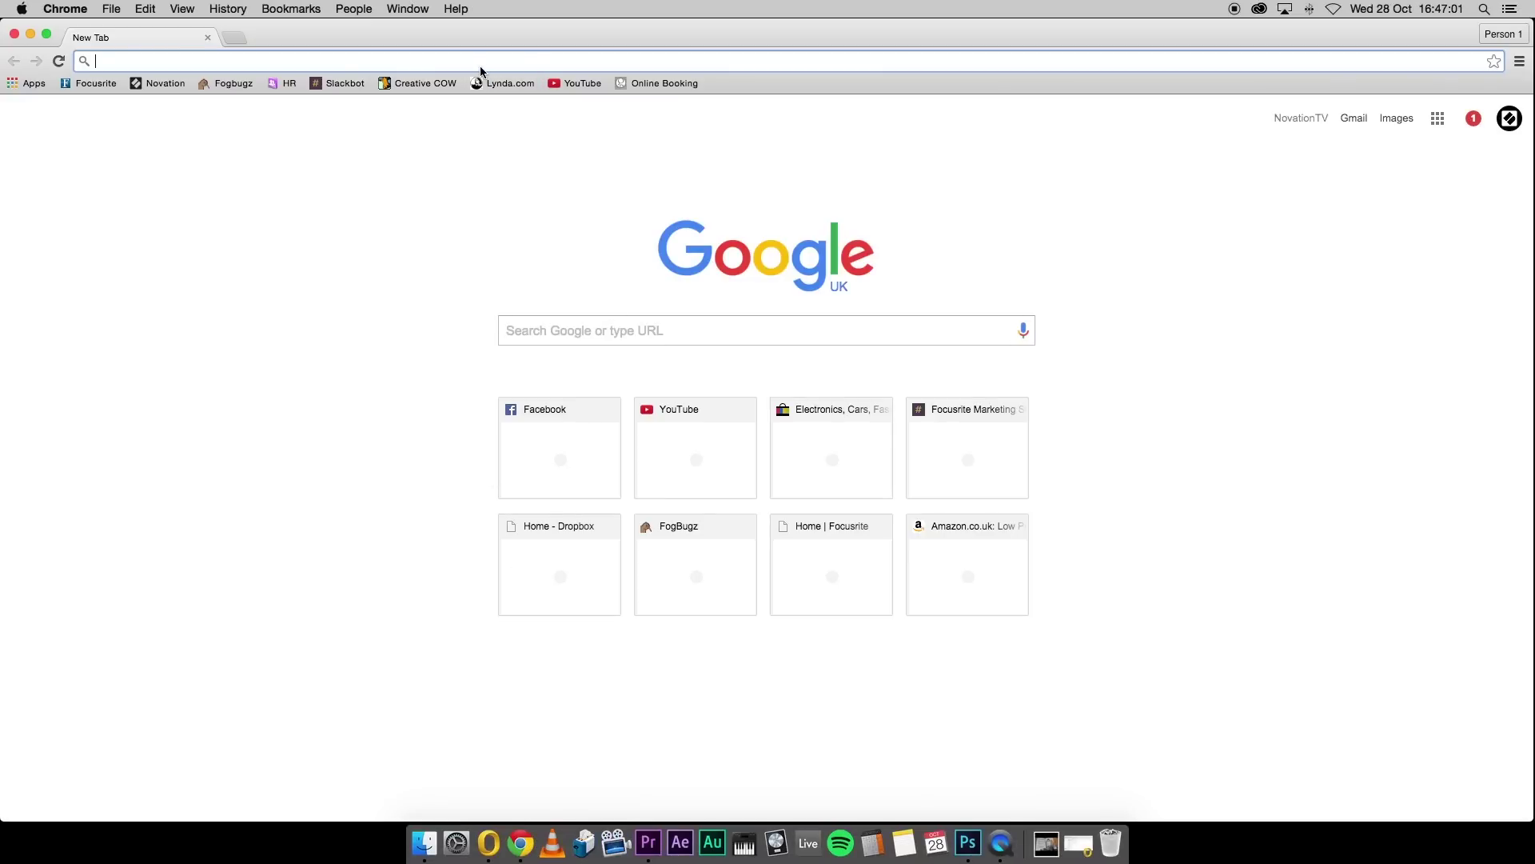
{"action": "type", "text": "www.focusrite.com]"}
{"action": "key", "text": "BackSpace"}
{"action": "key", "text": "Return"}
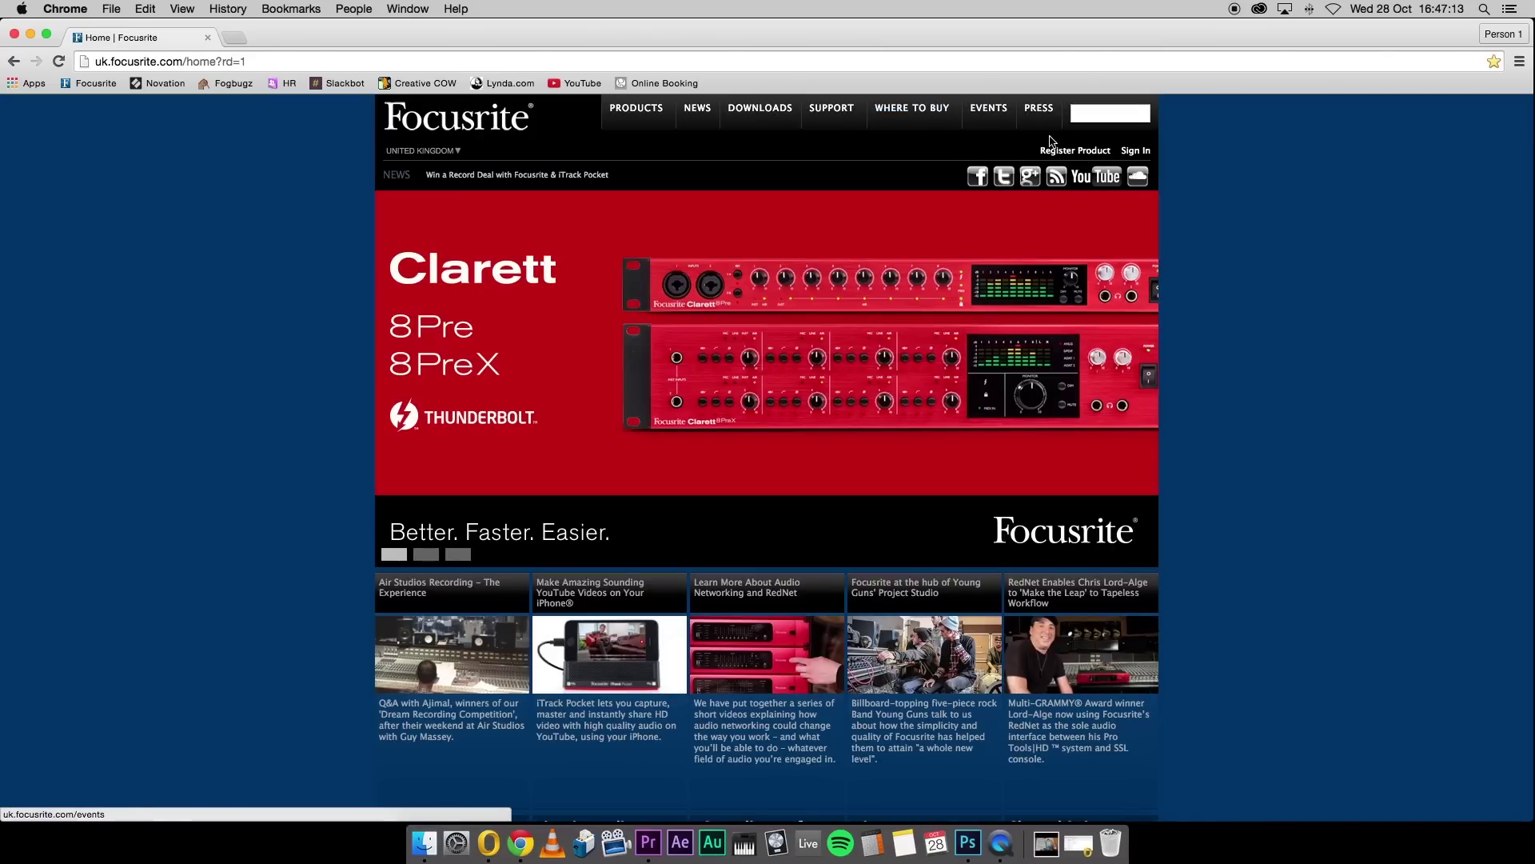
Go to Register A Product and choose Clarett 2Pre as the product
{"action": "left_click", "coordinate": [1074, 153]}
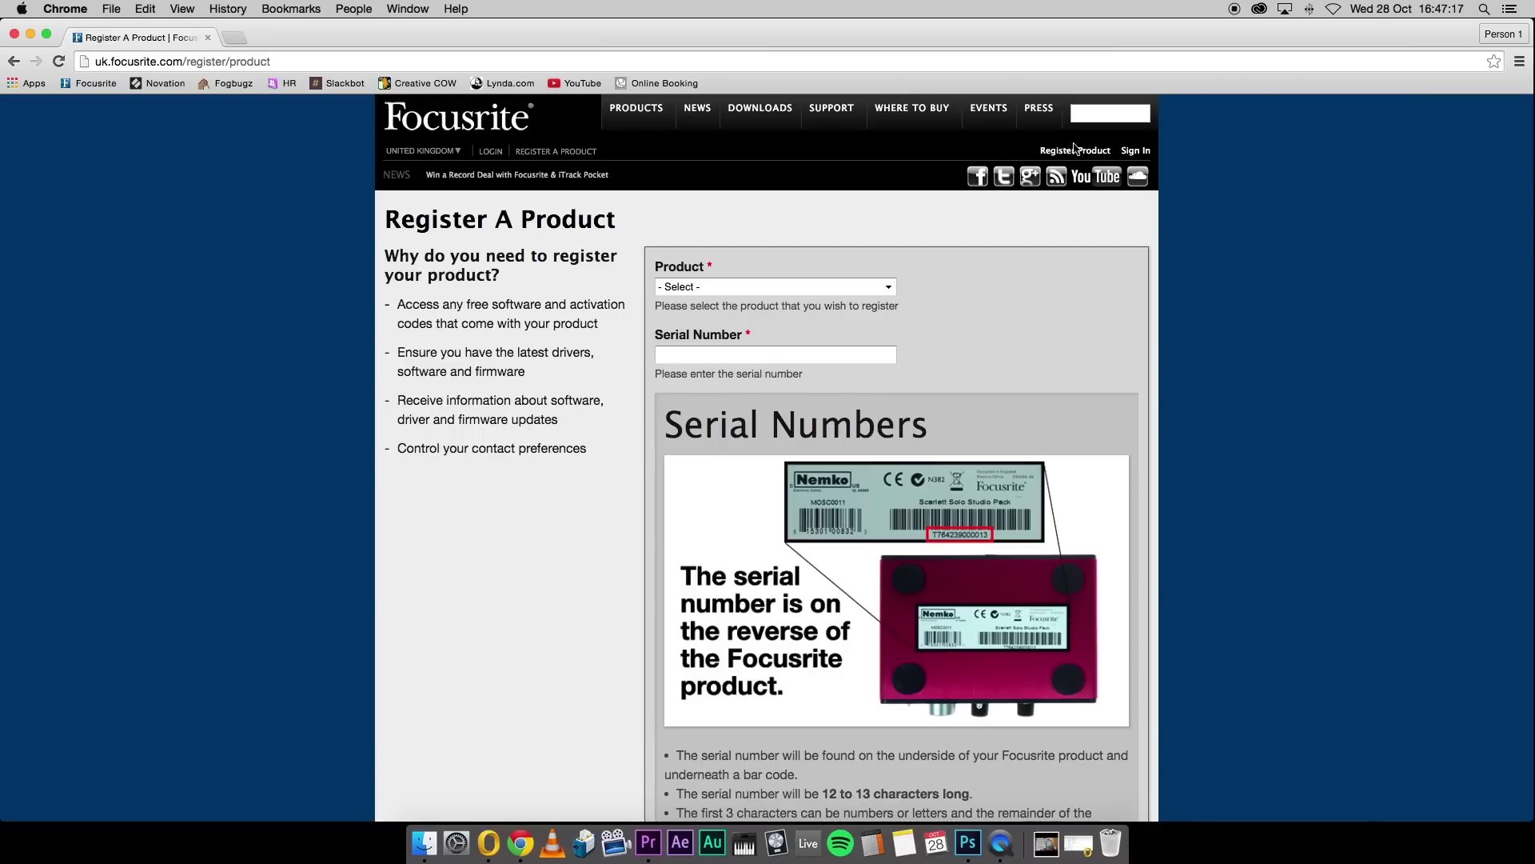
{"action": "left_click", "coordinate": [885, 284]}
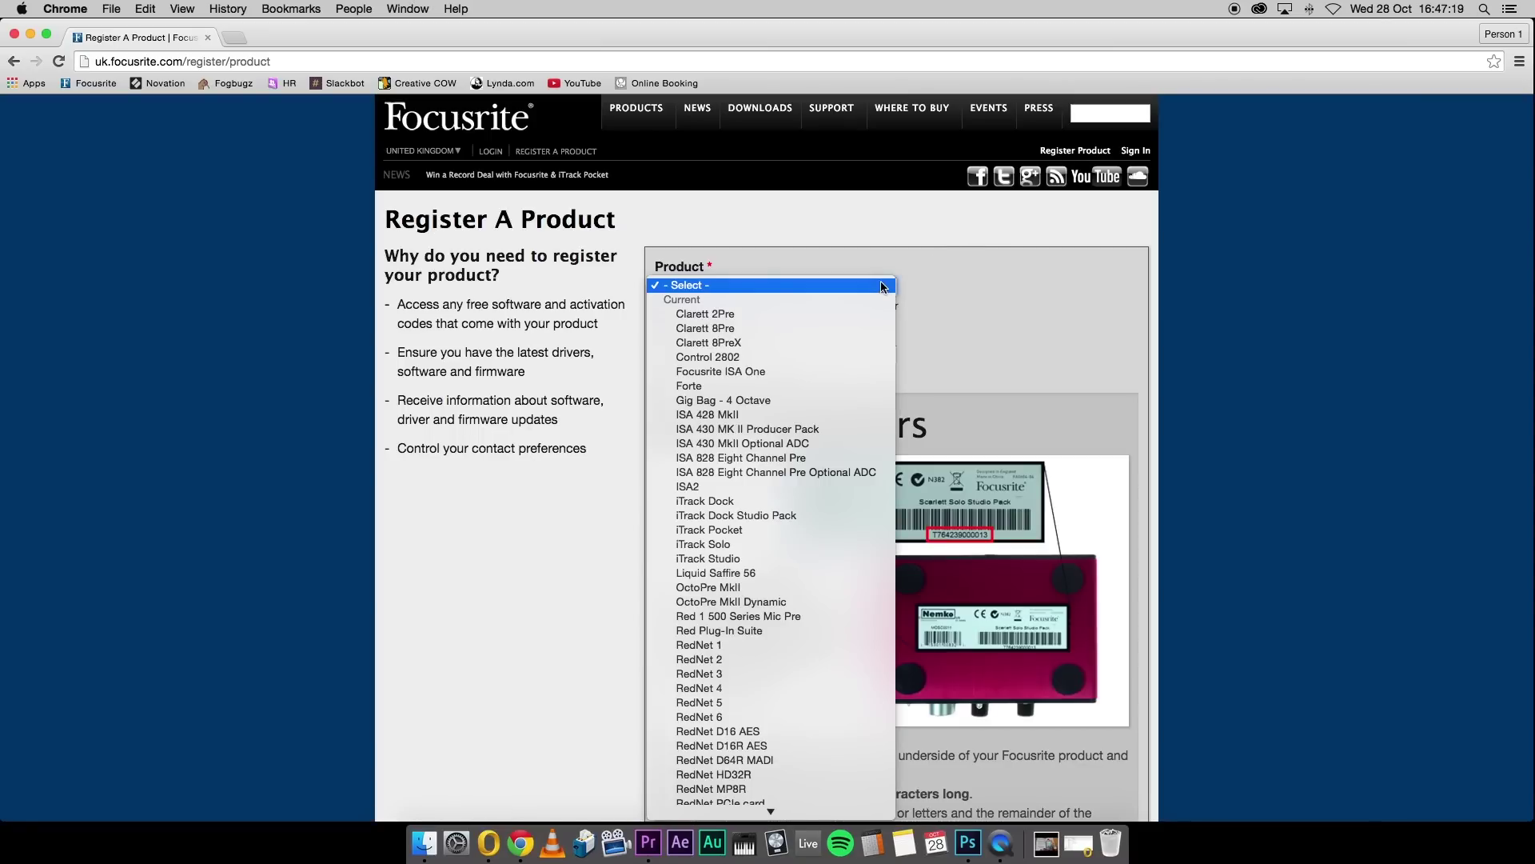
{"action": "left_click", "coordinate": [875, 319]}
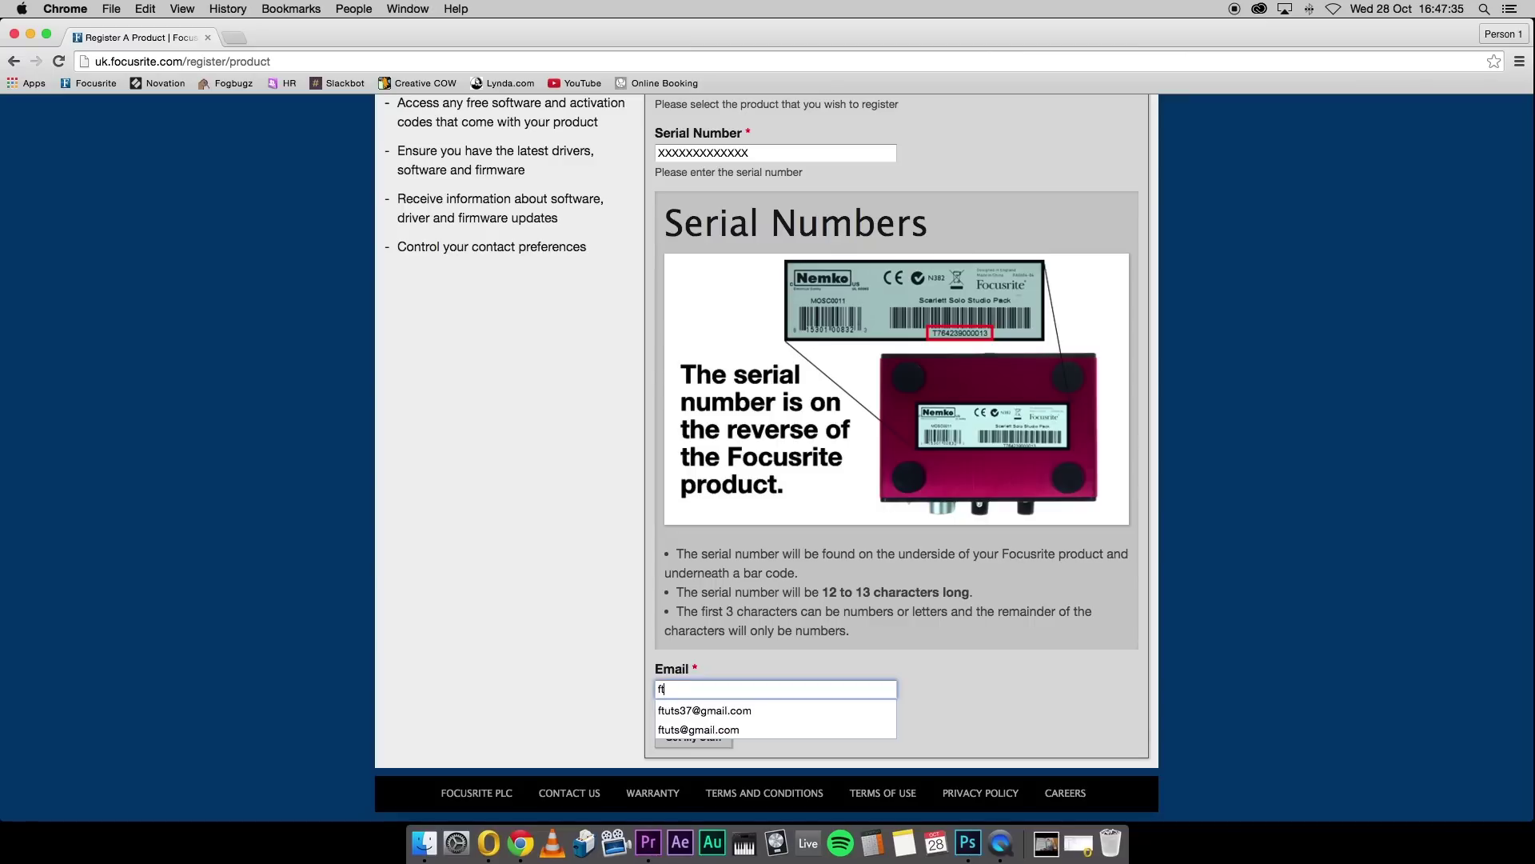
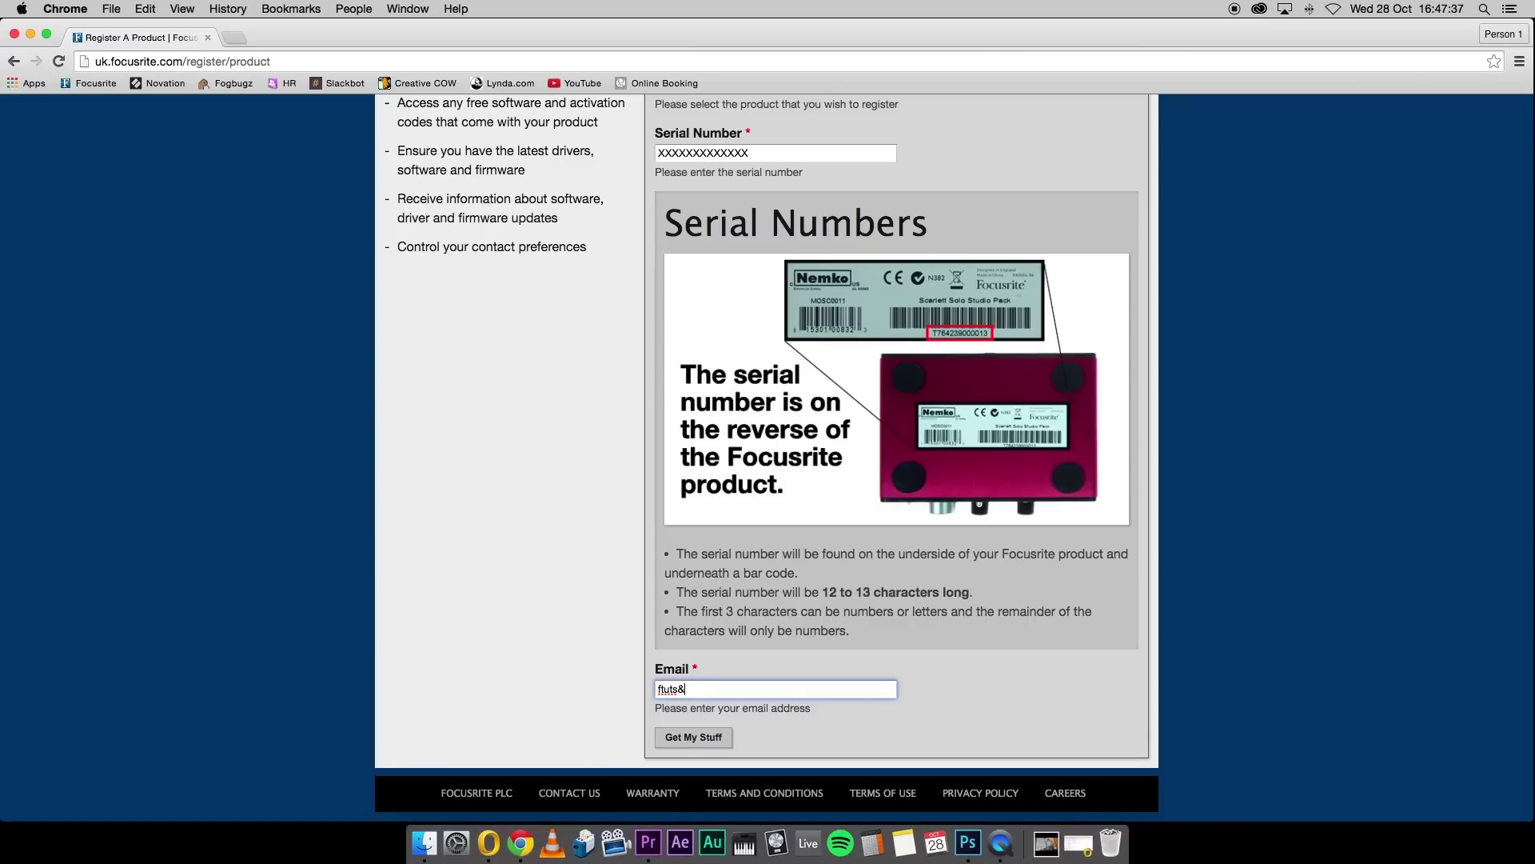
Correct the mistyped & in the email and submit the serial number and email
{"action": "left_click", "coordinate": [688, 690]}
{"action": "key", "text": "BackSpace"}
{"action": "type", "text": "@"}
{"action": "left_click", "coordinate": [719, 736]}
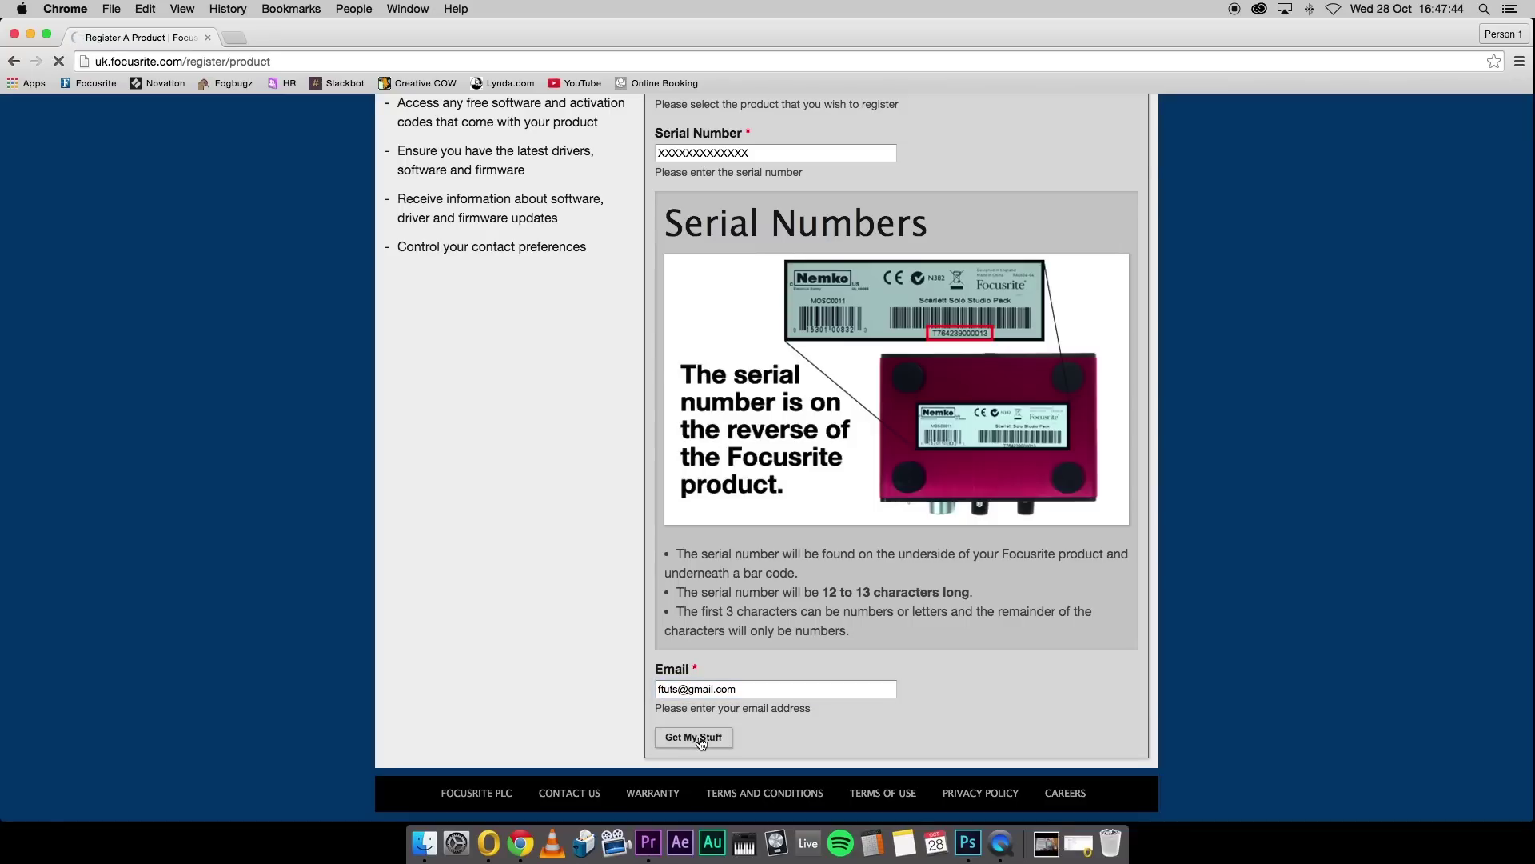
{"action": "type", "text": "••"}
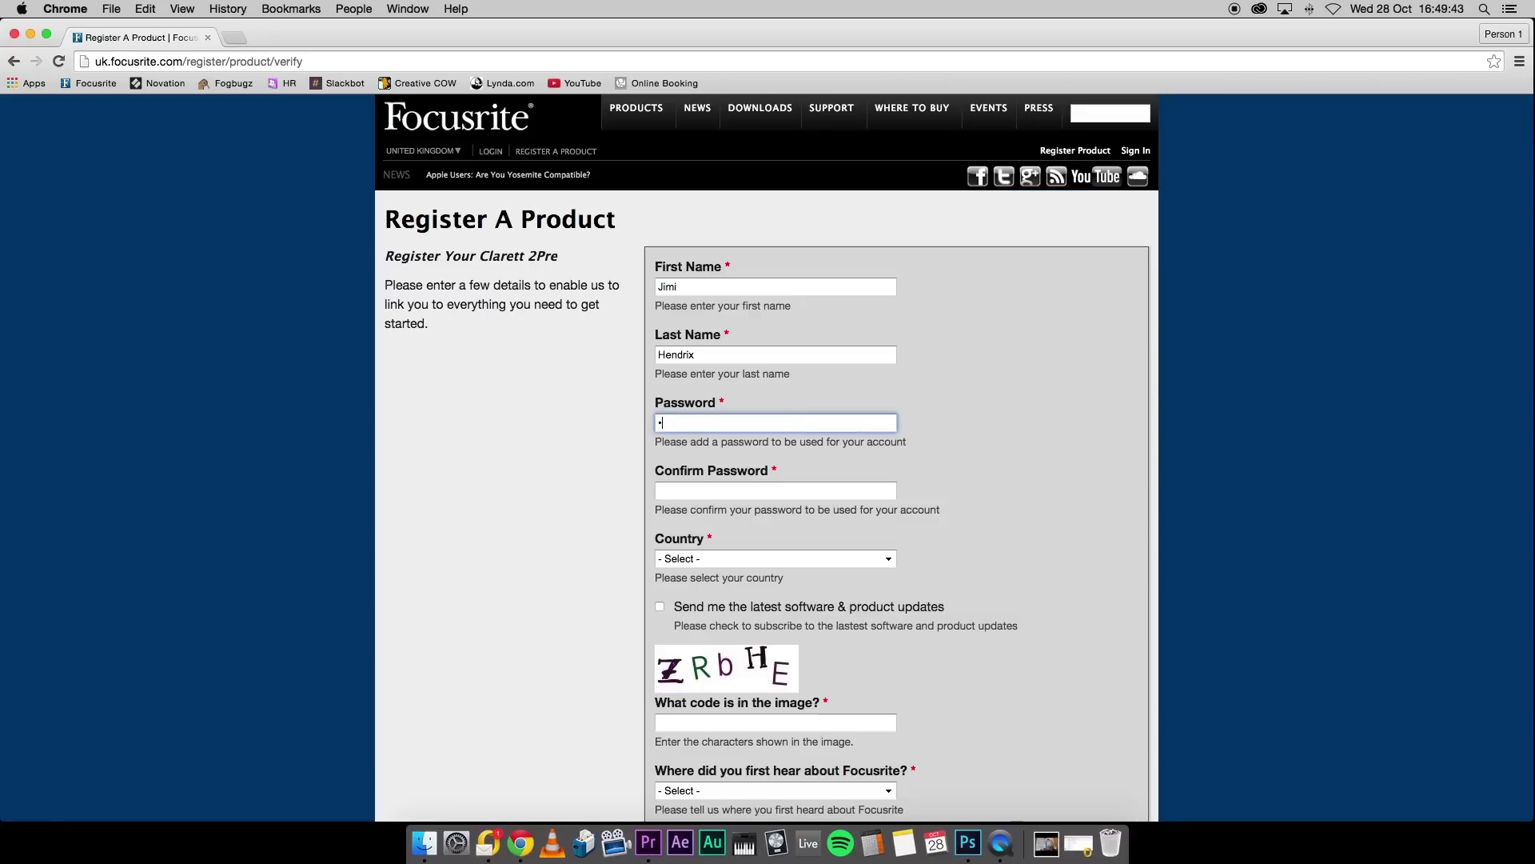
{"action": "type", "text": "••••••••"}
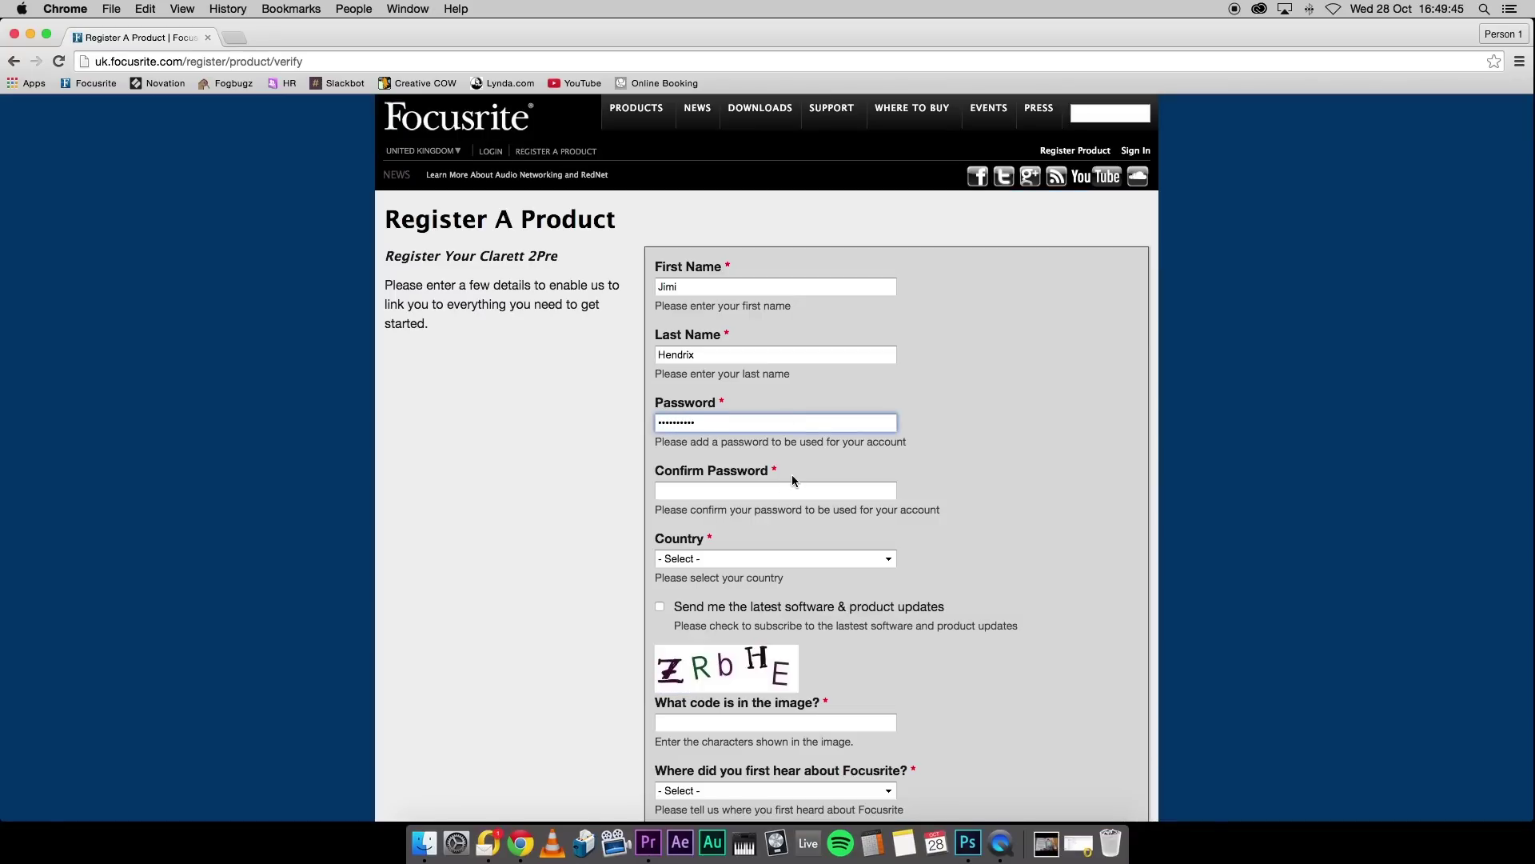
Confirm the password and set the country to United Kingdom
{"action": "left_click", "coordinate": [776, 499]}
{"action": "type", "text": "•"}
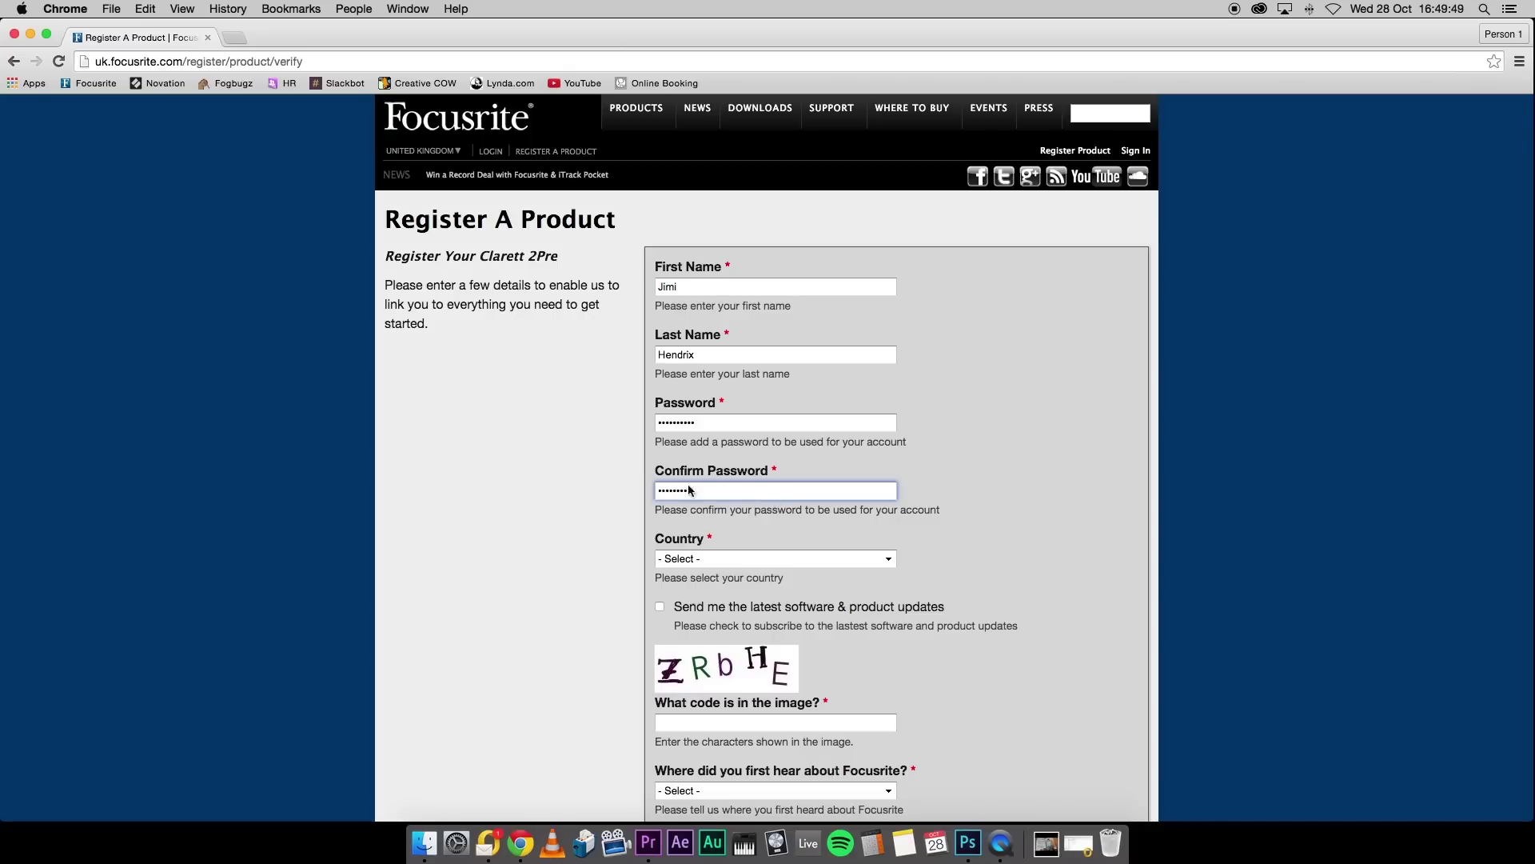
{"action": "left_click", "coordinate": [734, 560]}
{"action": "scroll", "coordinate": [737, 564], "scroll_direction": "down", "scroll_amount": 3}
{"action": "scroll", "coordinate": [745, 566], "scroll_direction": "down", "scroll_amount": 5}
{"action": "scroll", "coordinate": [756, 571], "scroll_direction": "down", "scroll_amount": 10}
{"action": "scroll", "coordinate": [762, 569], "scroll_direction": "down", "scroll_amount": 10}
{"action": "scroll", "coordinate": [755, 568], "scroll_direction": "down", "scroll_amount": 3}
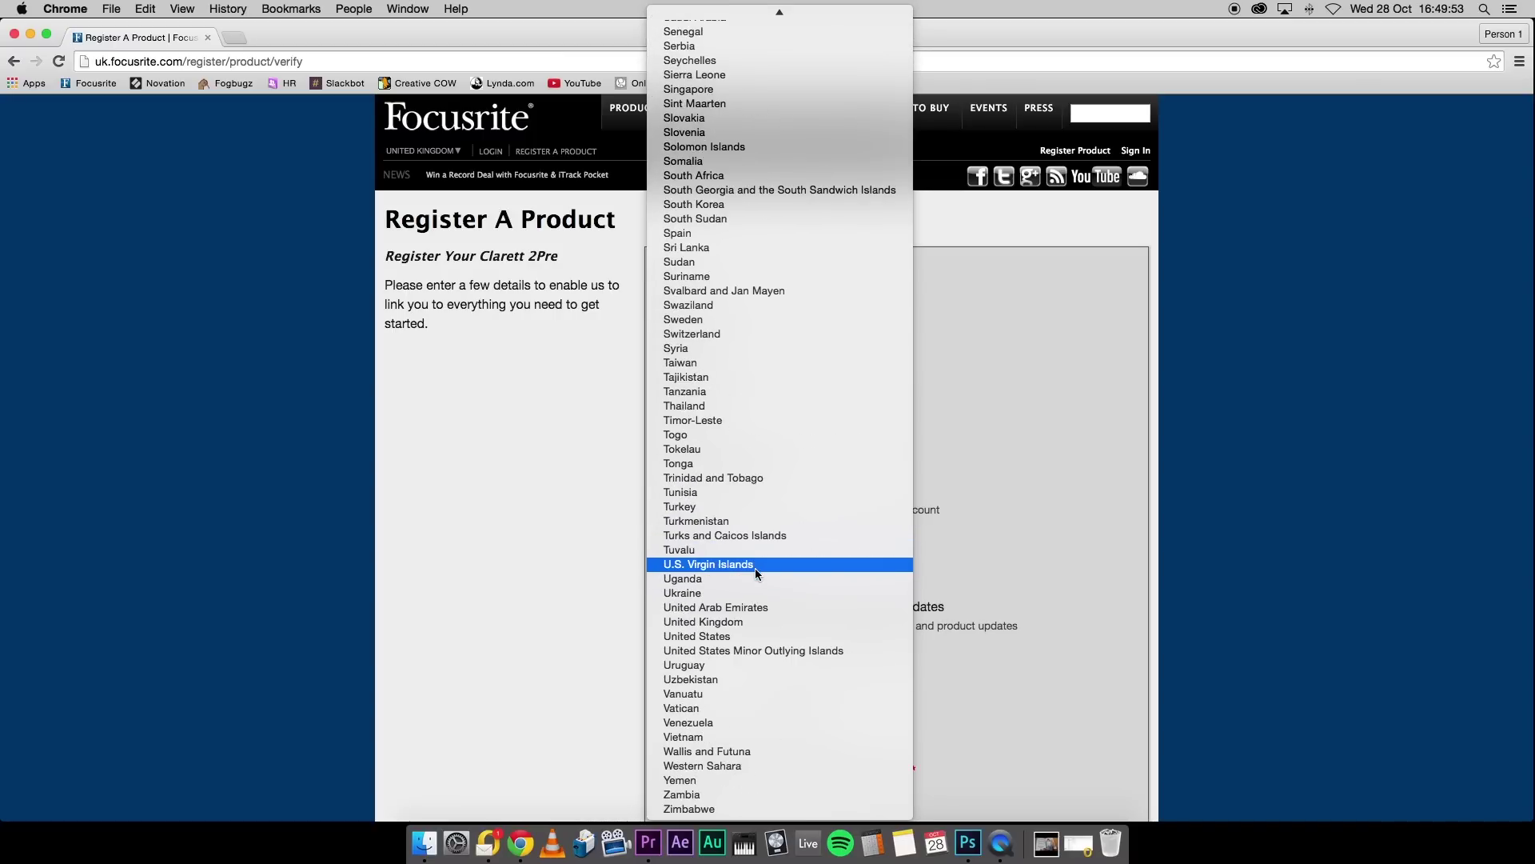
{"action": "left_click", "coordinate": [757, 621]}
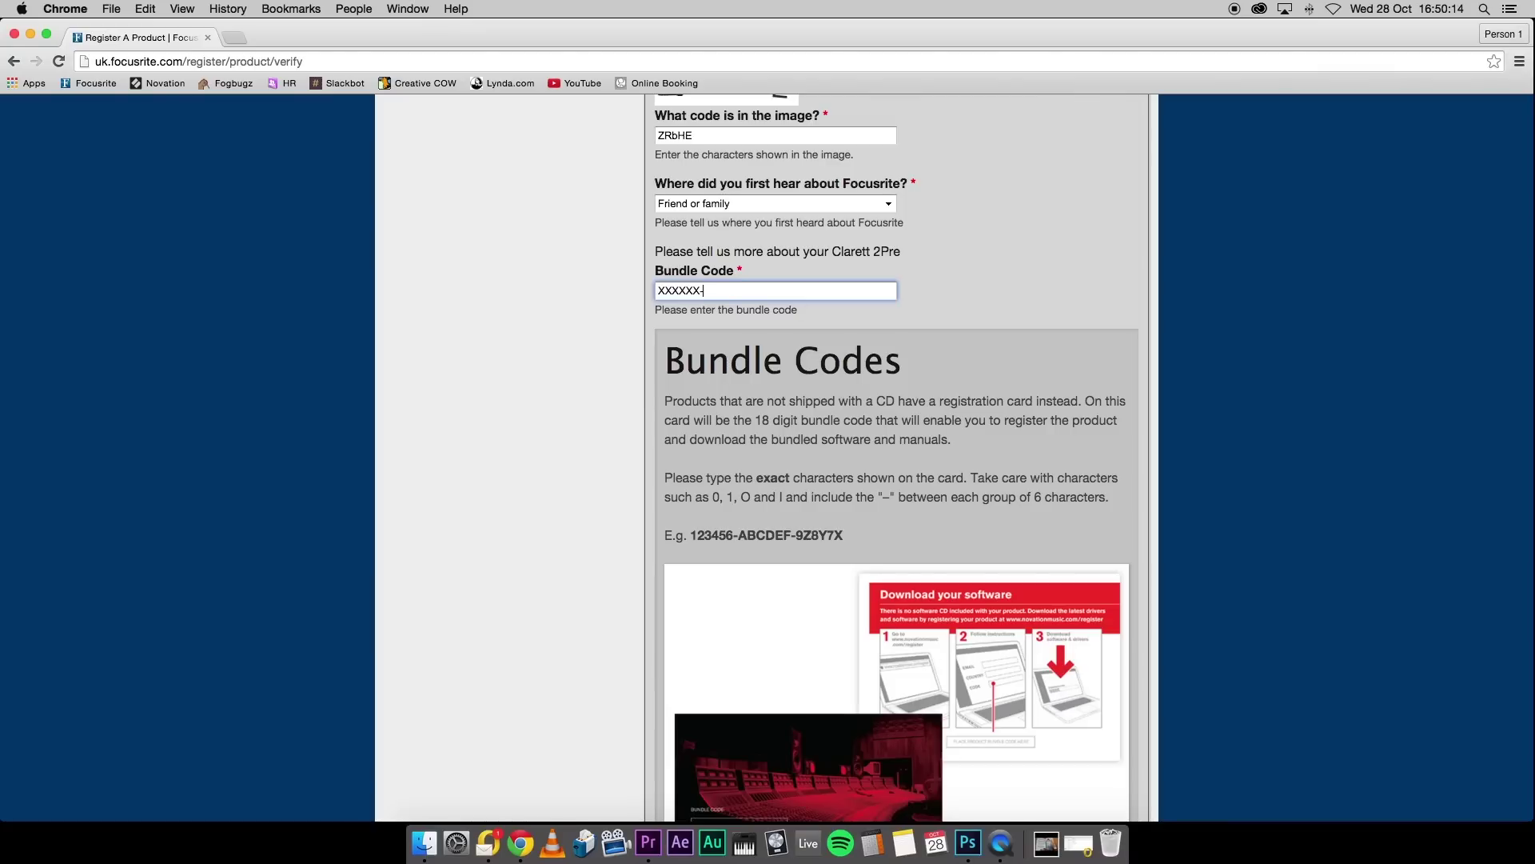
{"action": "key", "text": "BackSpace"}
{"action": "type", "text": "XXXXXX-XXX"}
{"action": "scroll", "coordinate": [1072, 479], "scroll_direction": "down", "scroll_amount": 5}
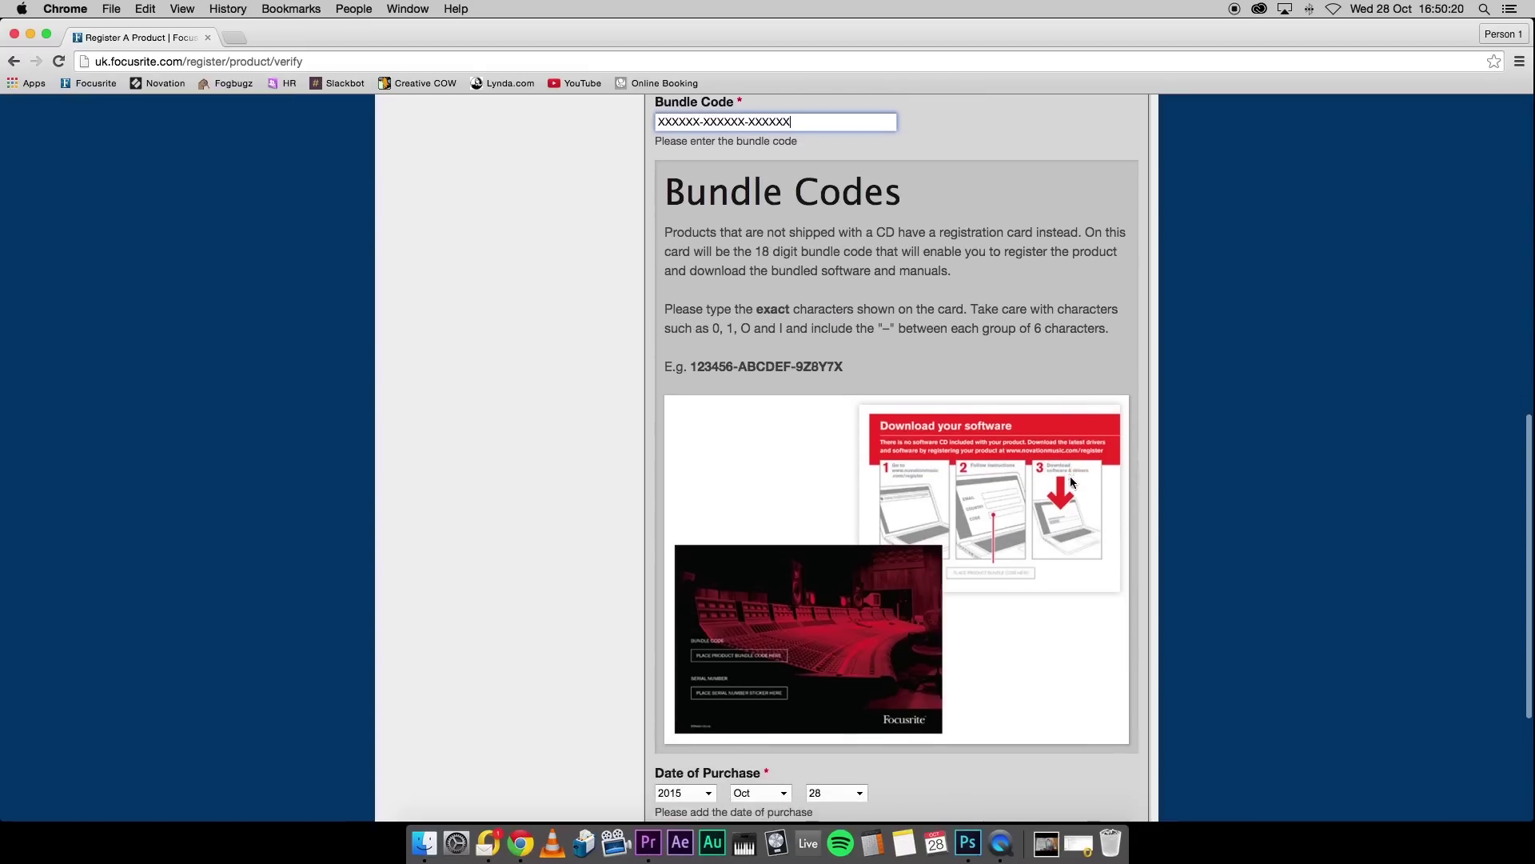
{"action": "scroll", "coordinate": [1071, 479], "scroll_direction": "down", "scroll_amount": 1}
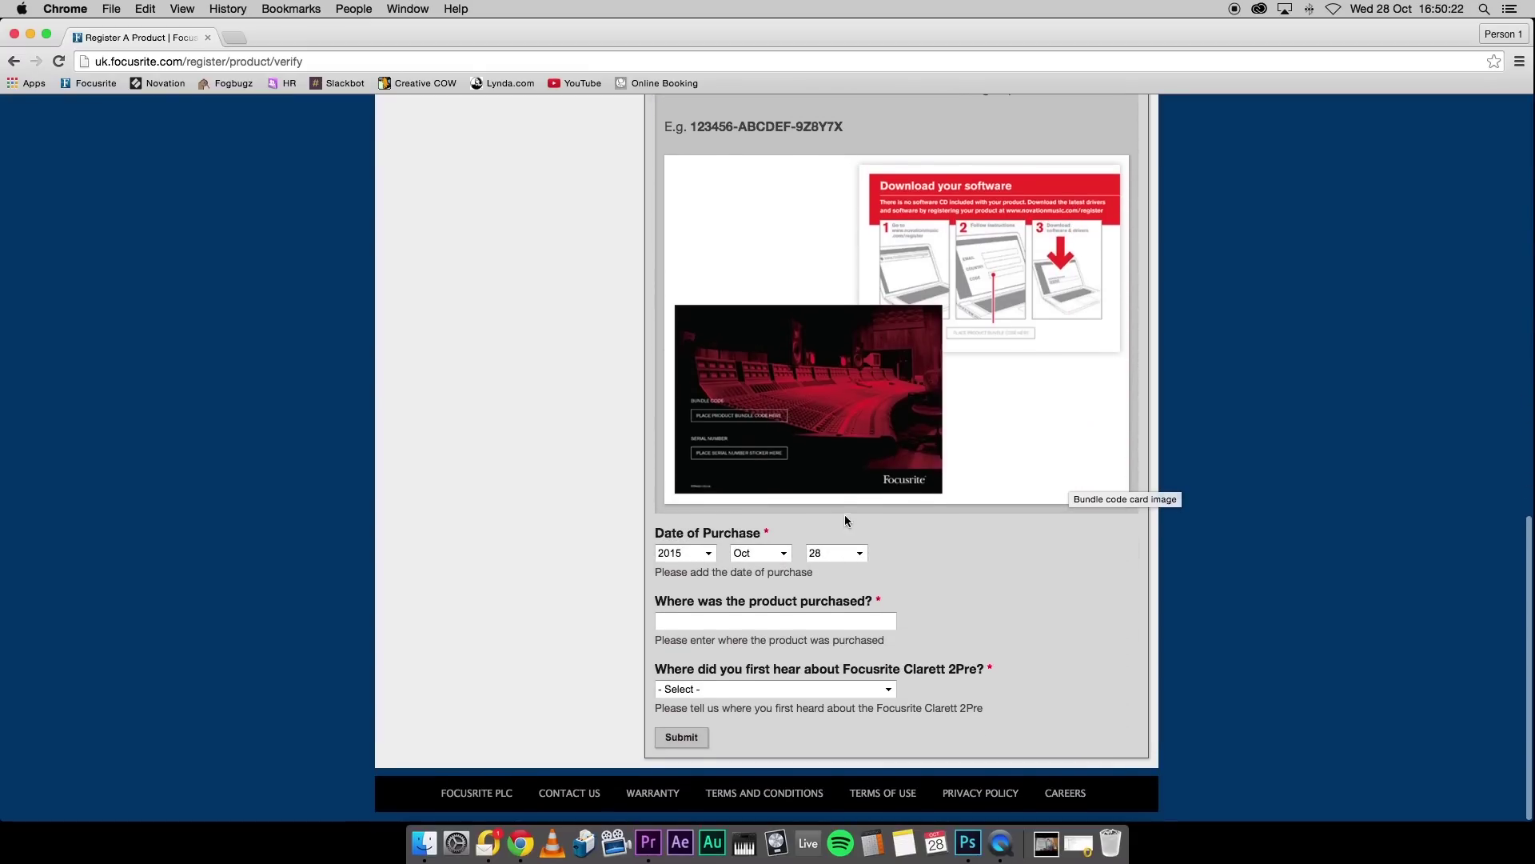
Enter 'online' as the purchase place, choose Friend or family as referral, and submit
{"action": "left_click", "coordinate": [804, 619]}
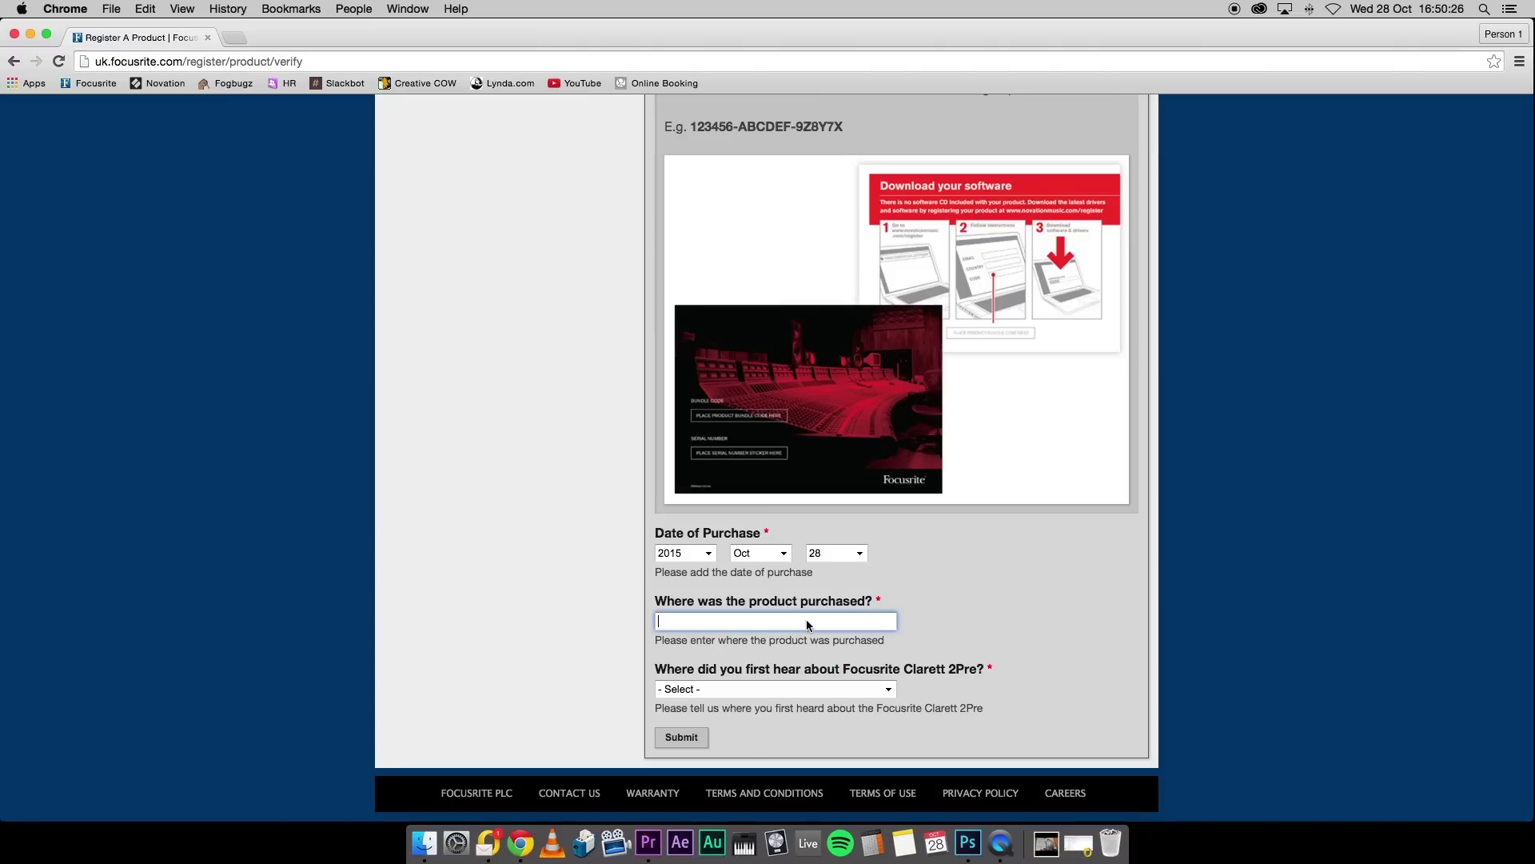
{"action": "type", "text": "GAK.com"}
{"action": "key", "text": "BackSpace"}
{"action": "key", "text": "BackSpace"}
{"action": "key", "text": "BackSpace"}
{"action": "key", "text": "BackSpace"}
{"action": "key", "text": "BackSpace"}
{"action": "type", "text": "onlin"}
{"action": "left_click", "coordinate": [740, 686]}
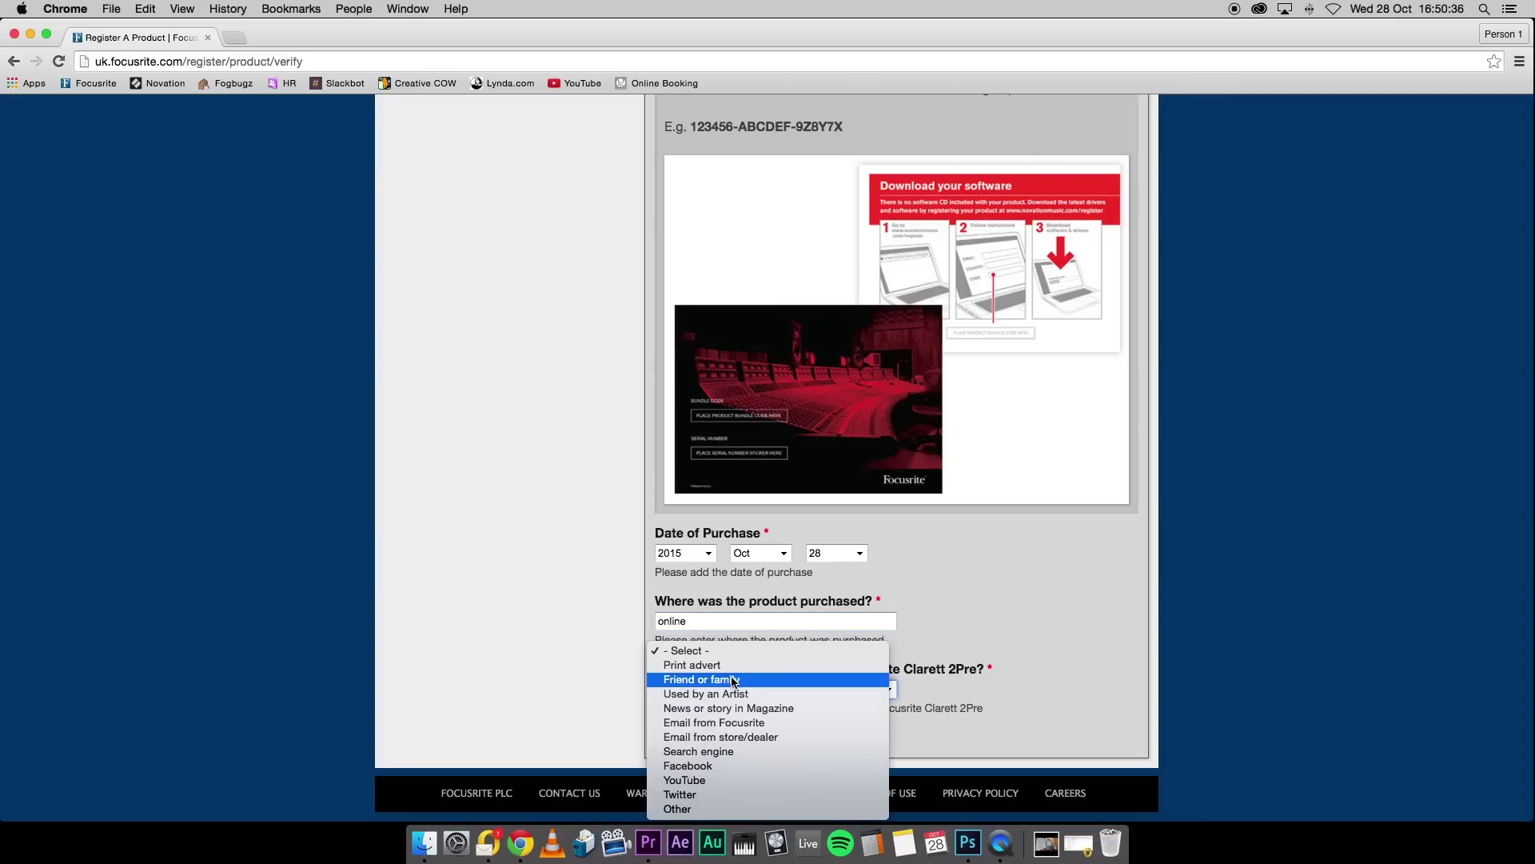
{"action": "left_click", "coordinate": [733, 679]}
{"action": "left_click", "coordinate": [679, 738]}
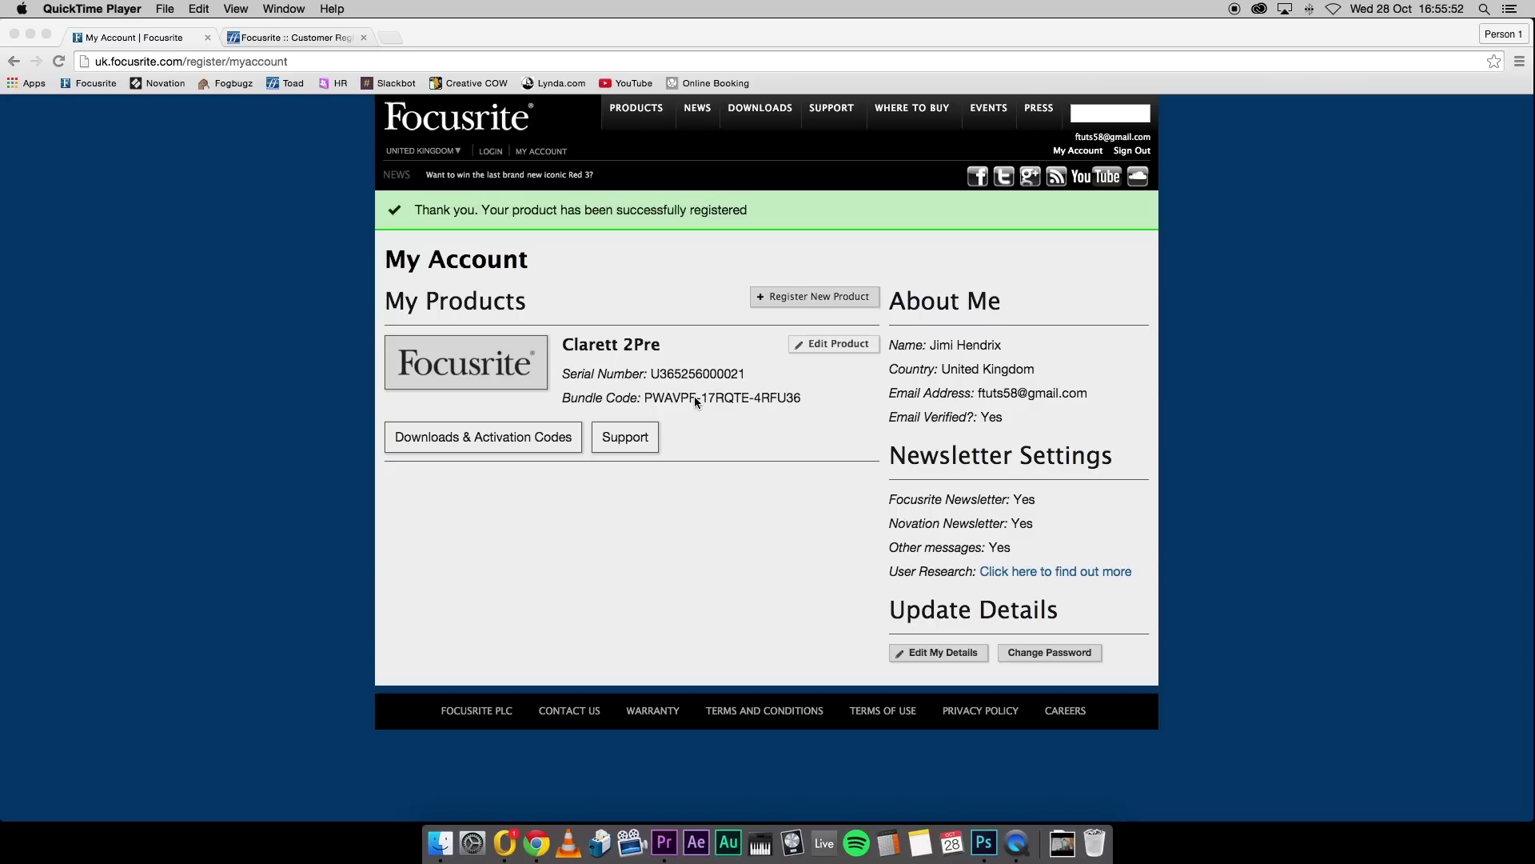
Show the Clarett's downloads and download Focusrite Control 1.0.2 for Mac
{"action": "left_click", "coordinate": [497, 437]}
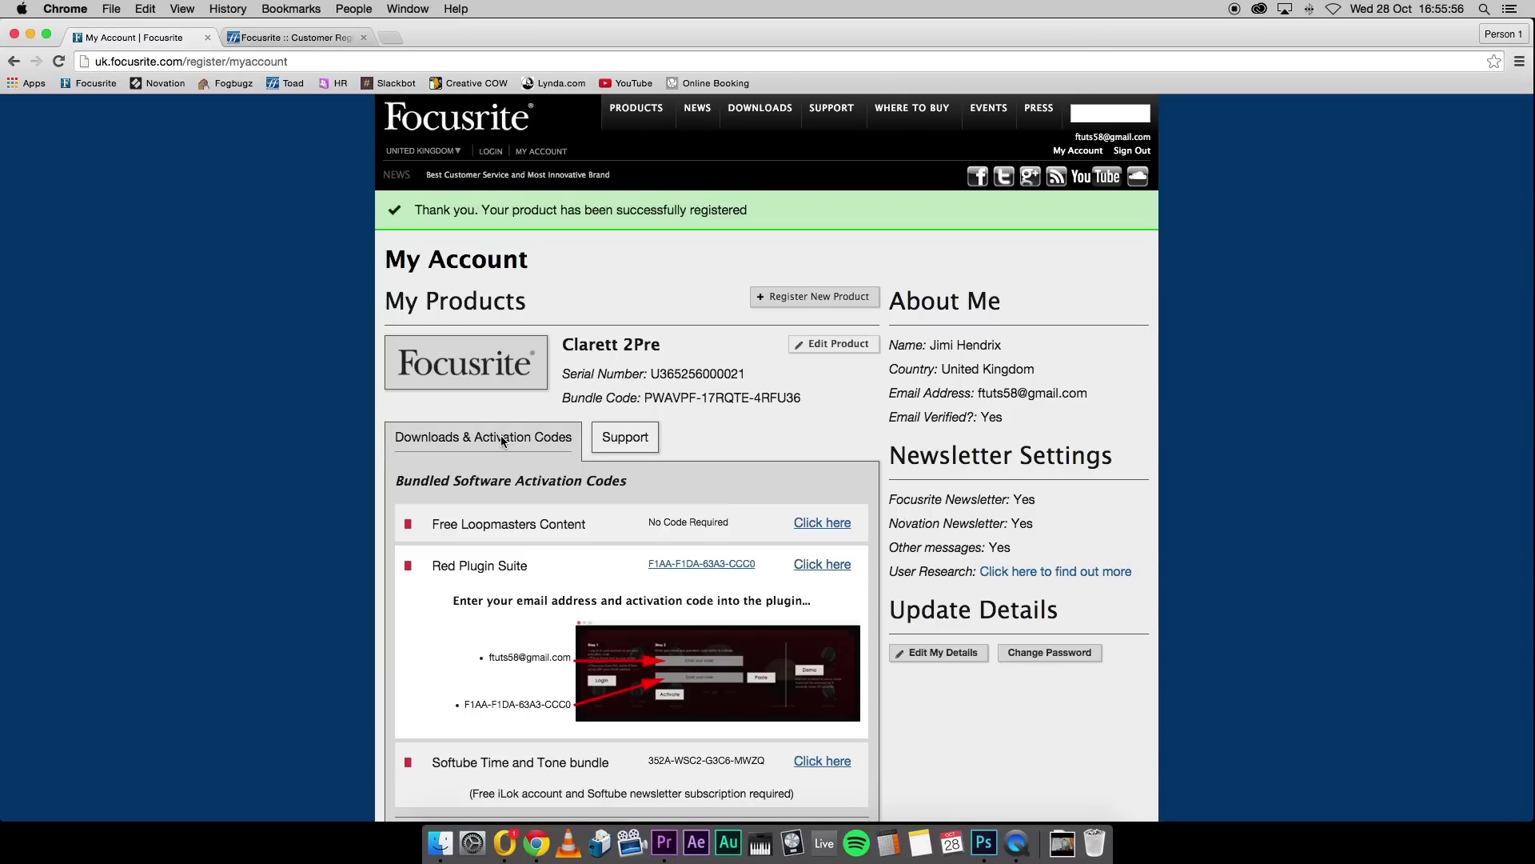
{"action": "scroll", "coordinate": [502, 440], "scroll_direction": "down", "scroll_amount": 3}
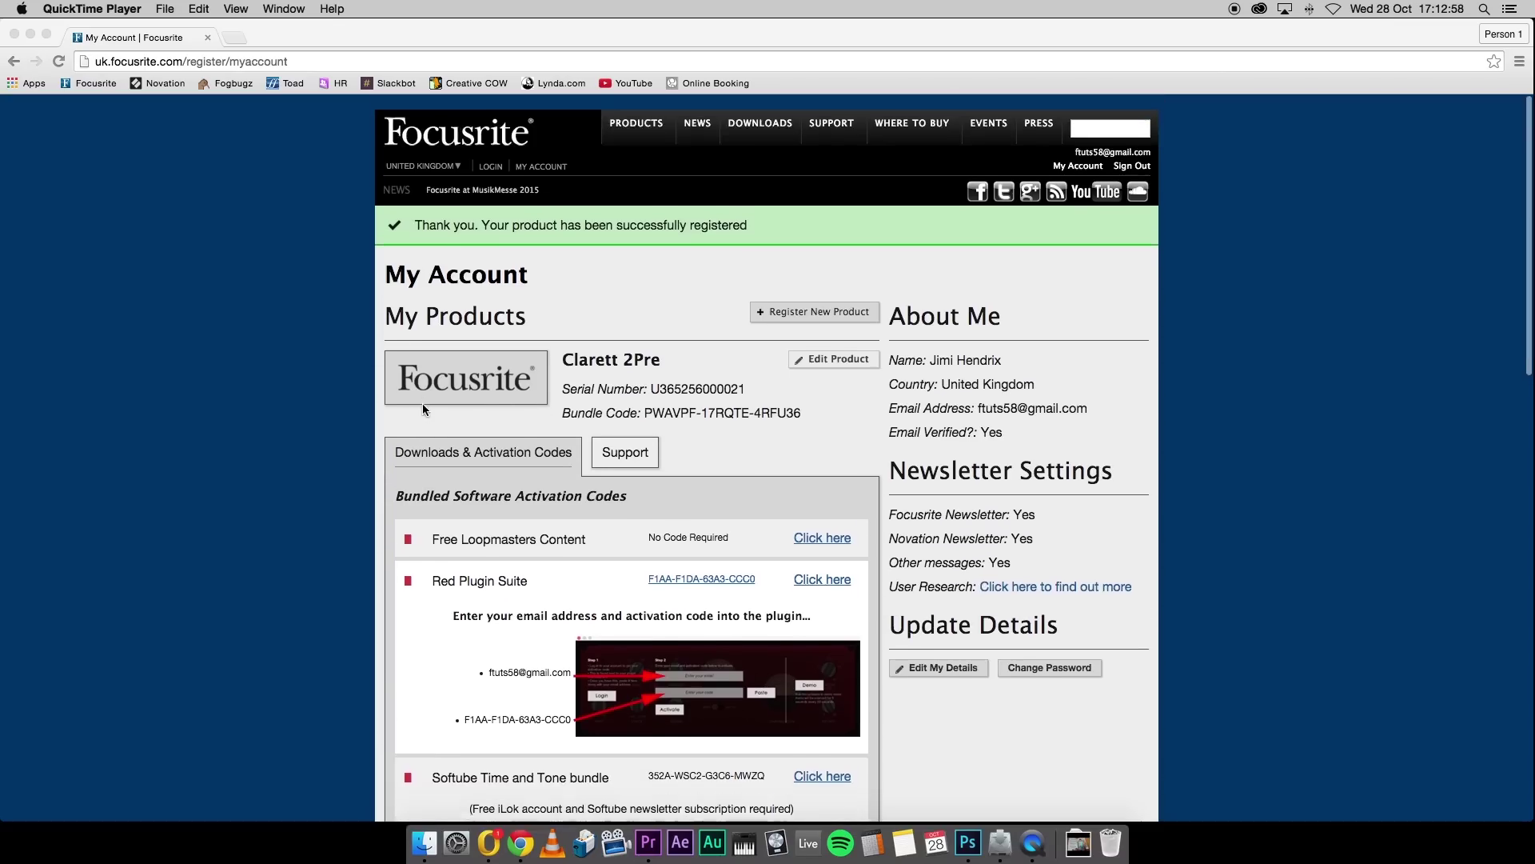
{"action": "scroll", "coordinate": [422, 403], "scroll_direction": "down", "scroll_amount": 5}
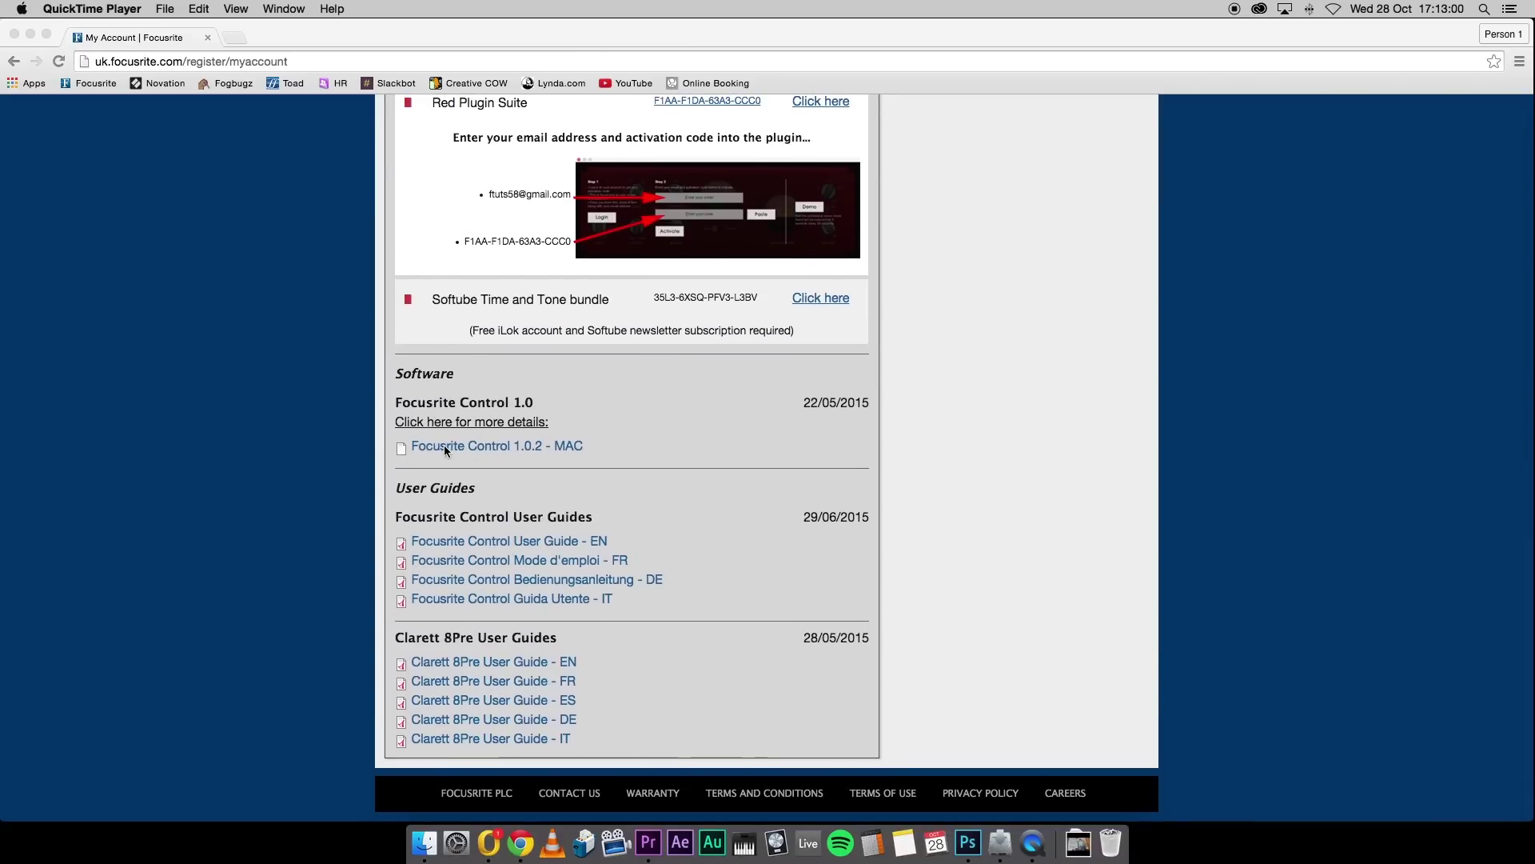
{"action": "left_click", "coordinate": [567, 446]}
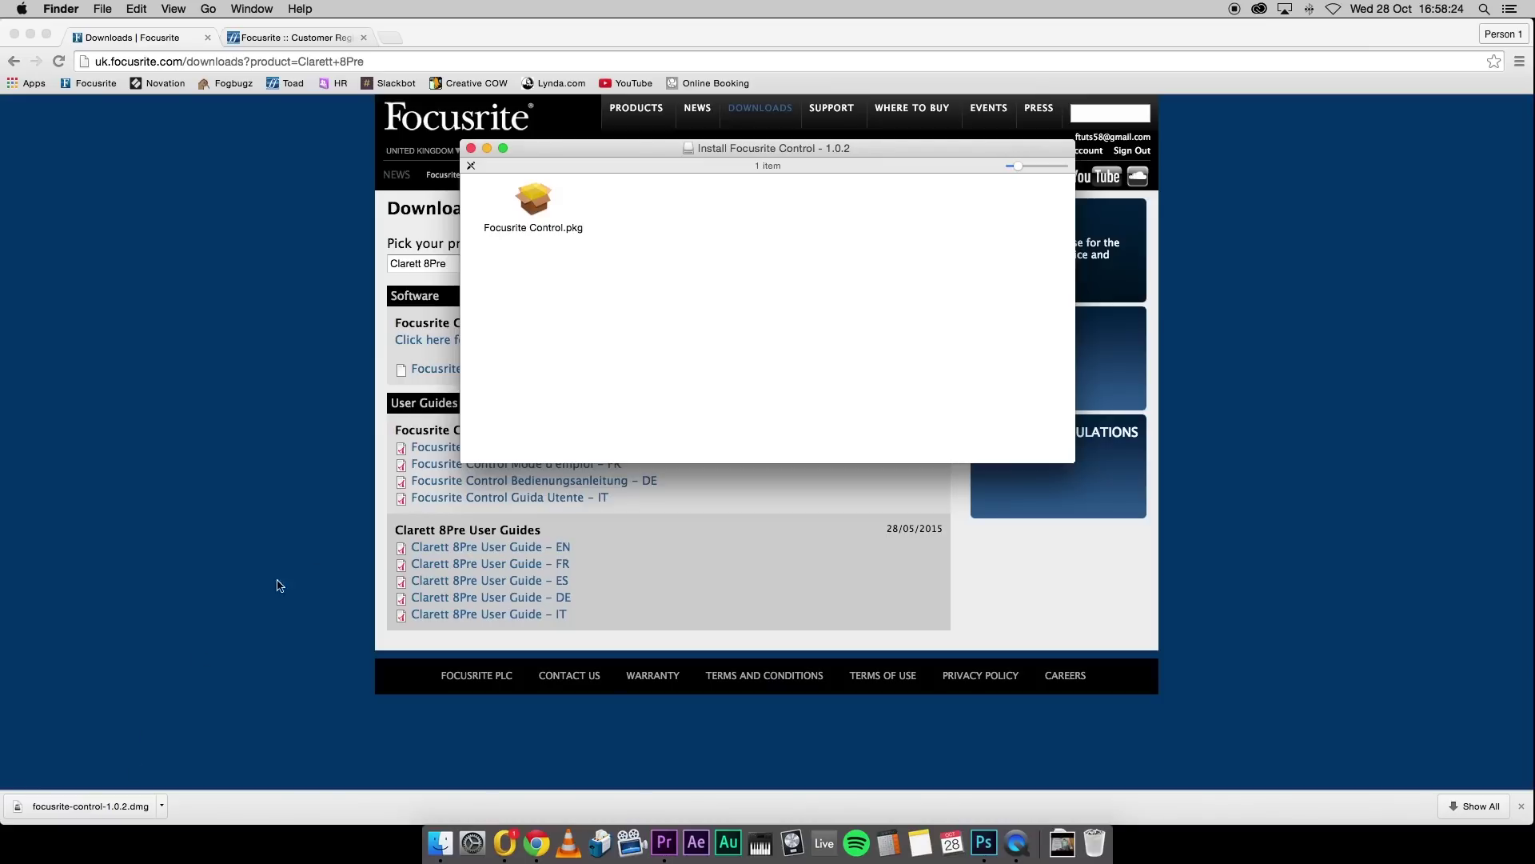
Run Focusrite Control.pkg, accept the licence, and authorise the restart-requiring installation
{"action": "double_click", "coordinate": [532, 214]}
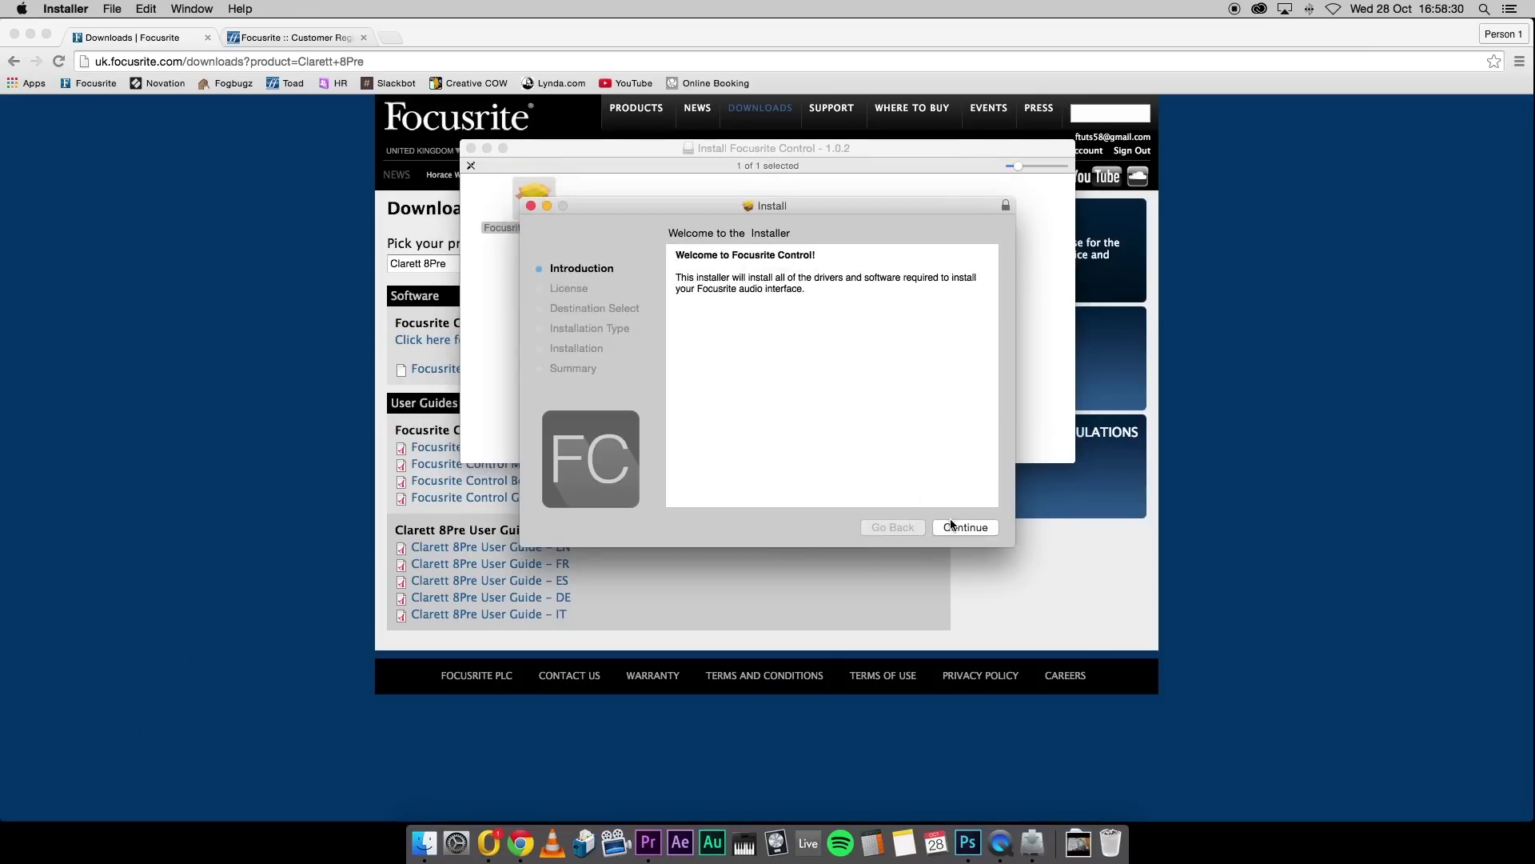
{"action": "left_click", "coordinate": [954, 527]}
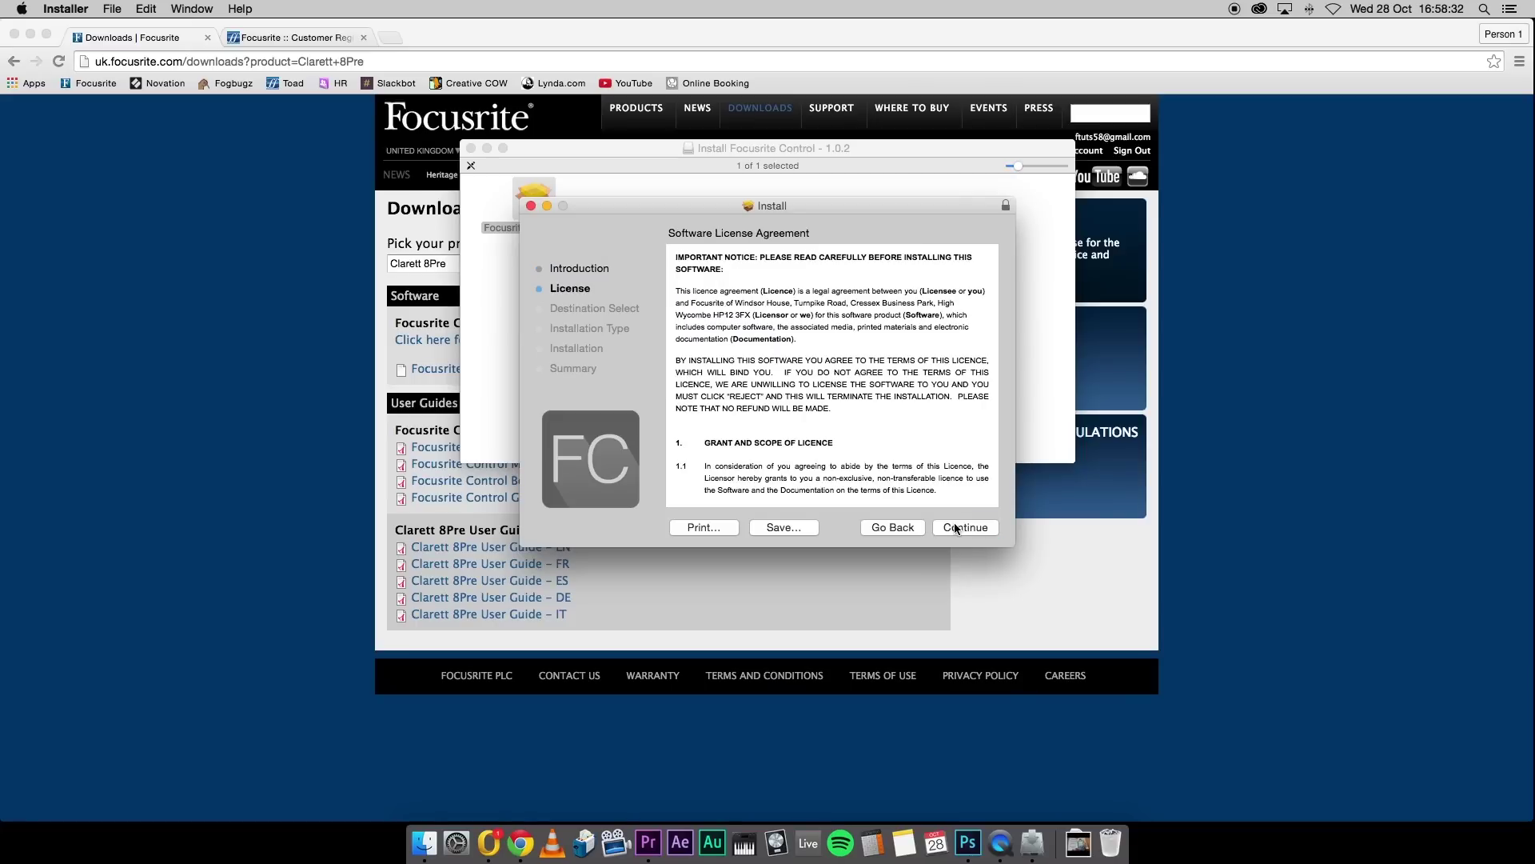
{"action": "left_click", "coordinate": [956, 528]}
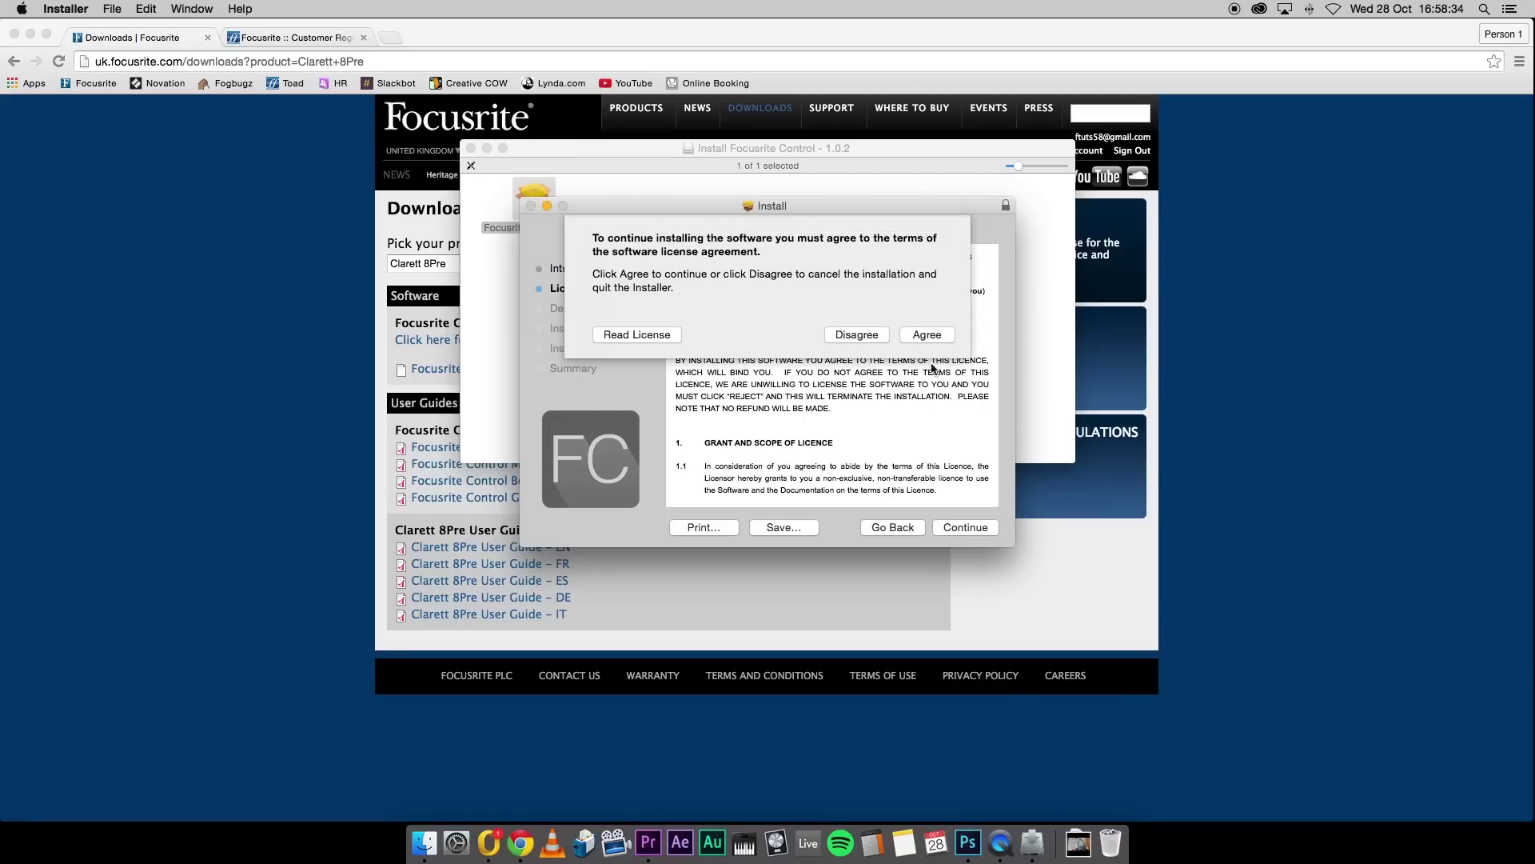
{"action": "left_click", "coordinate": [930, 335]}
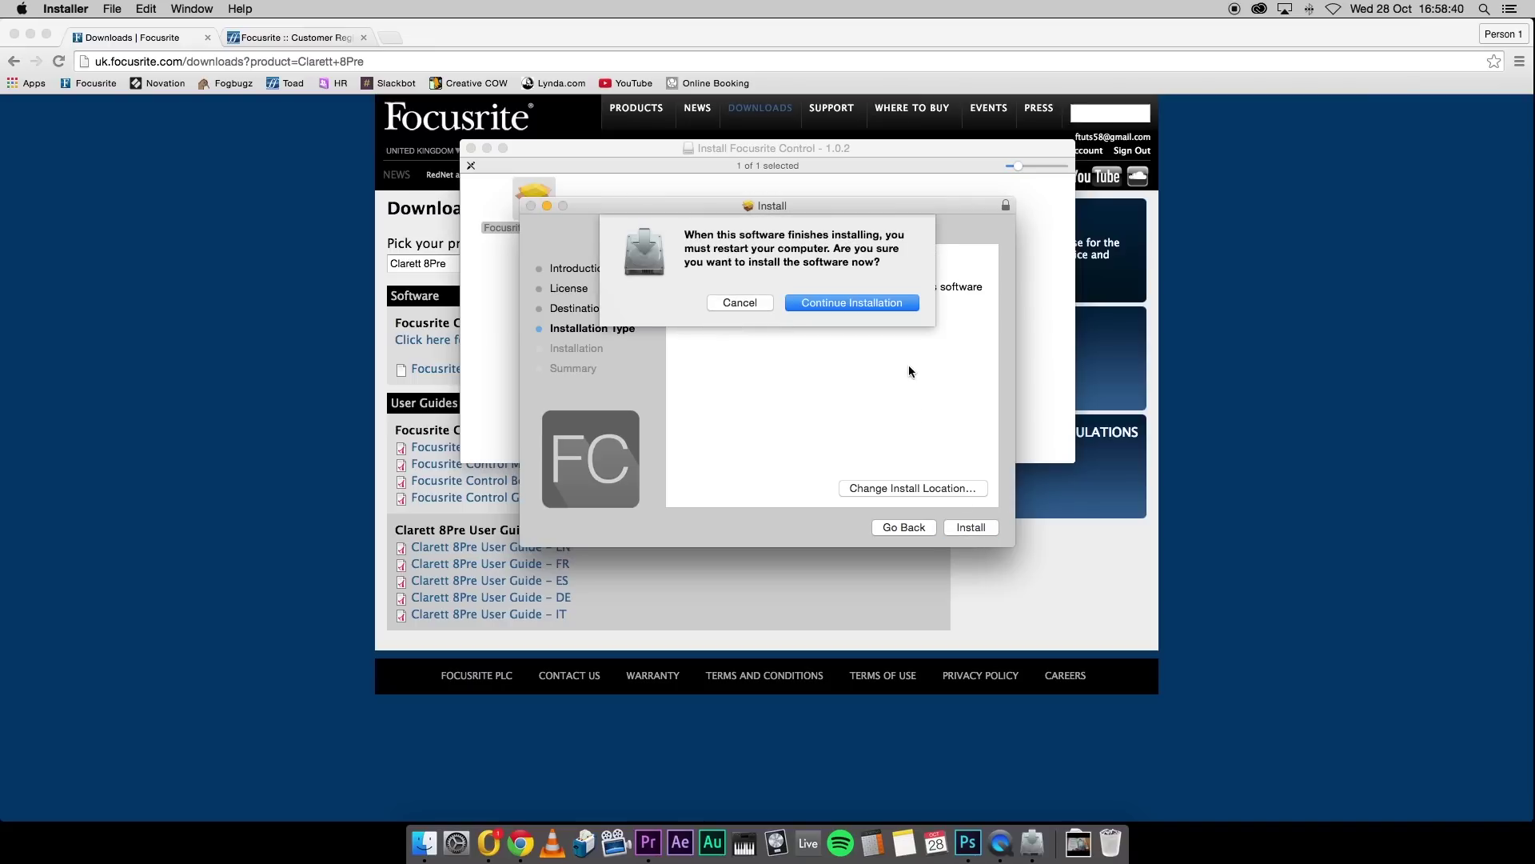
{"action": "left_click", "coordinate": [879, 303]}
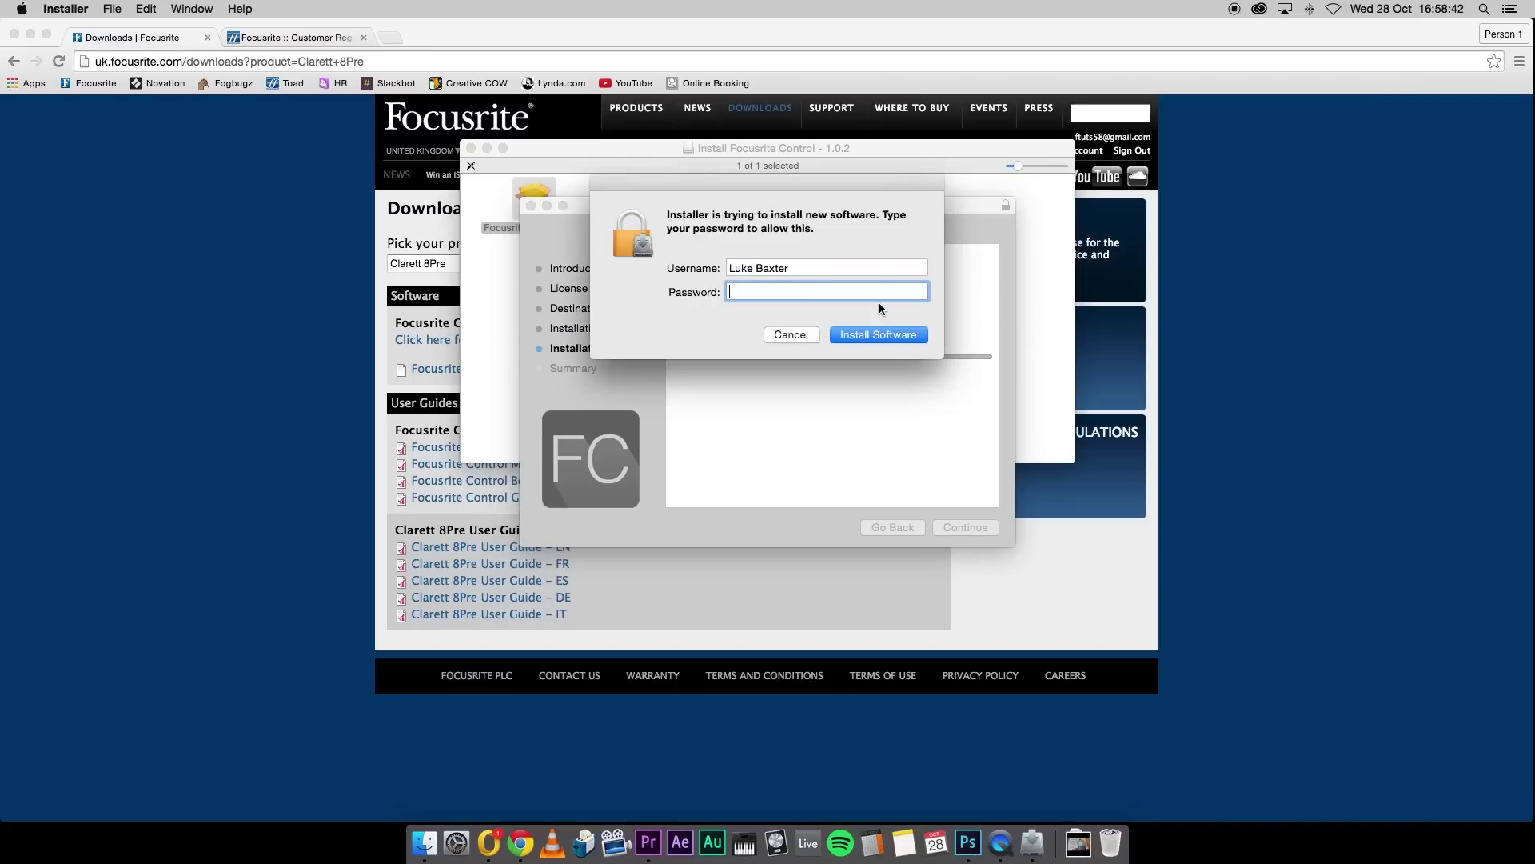
{"action": "type", "text": "•••"}
{"action": "type", "text": "•••••••"}
{"action": "left_click", "coordinate": [882, 336]}
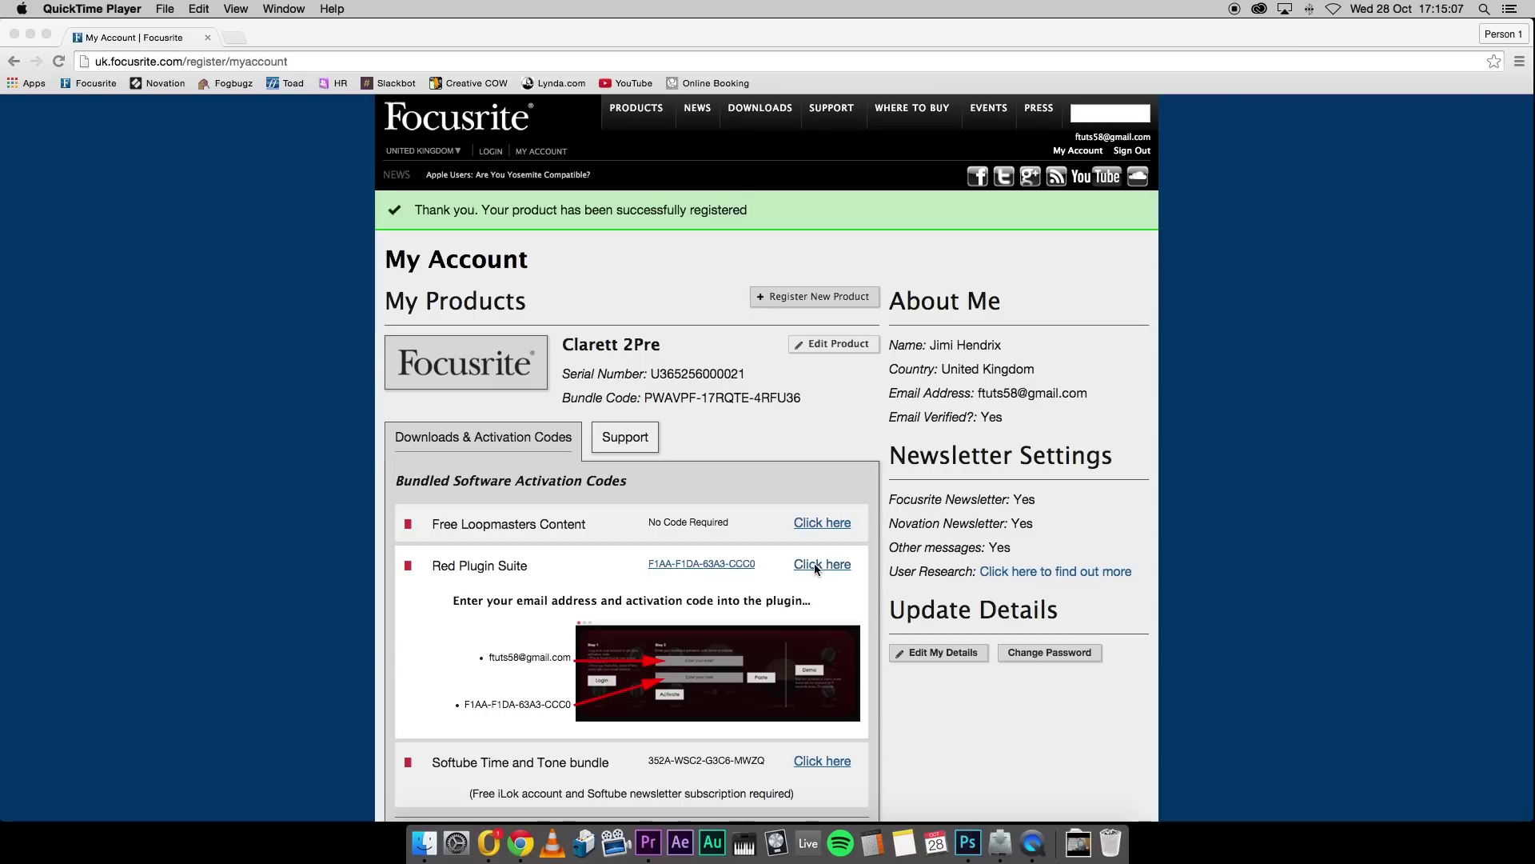
Download Red Plugin Suite 1.0 for Mac and open its disk image
{"action": "left_click", "coordinate": [824, 566]}
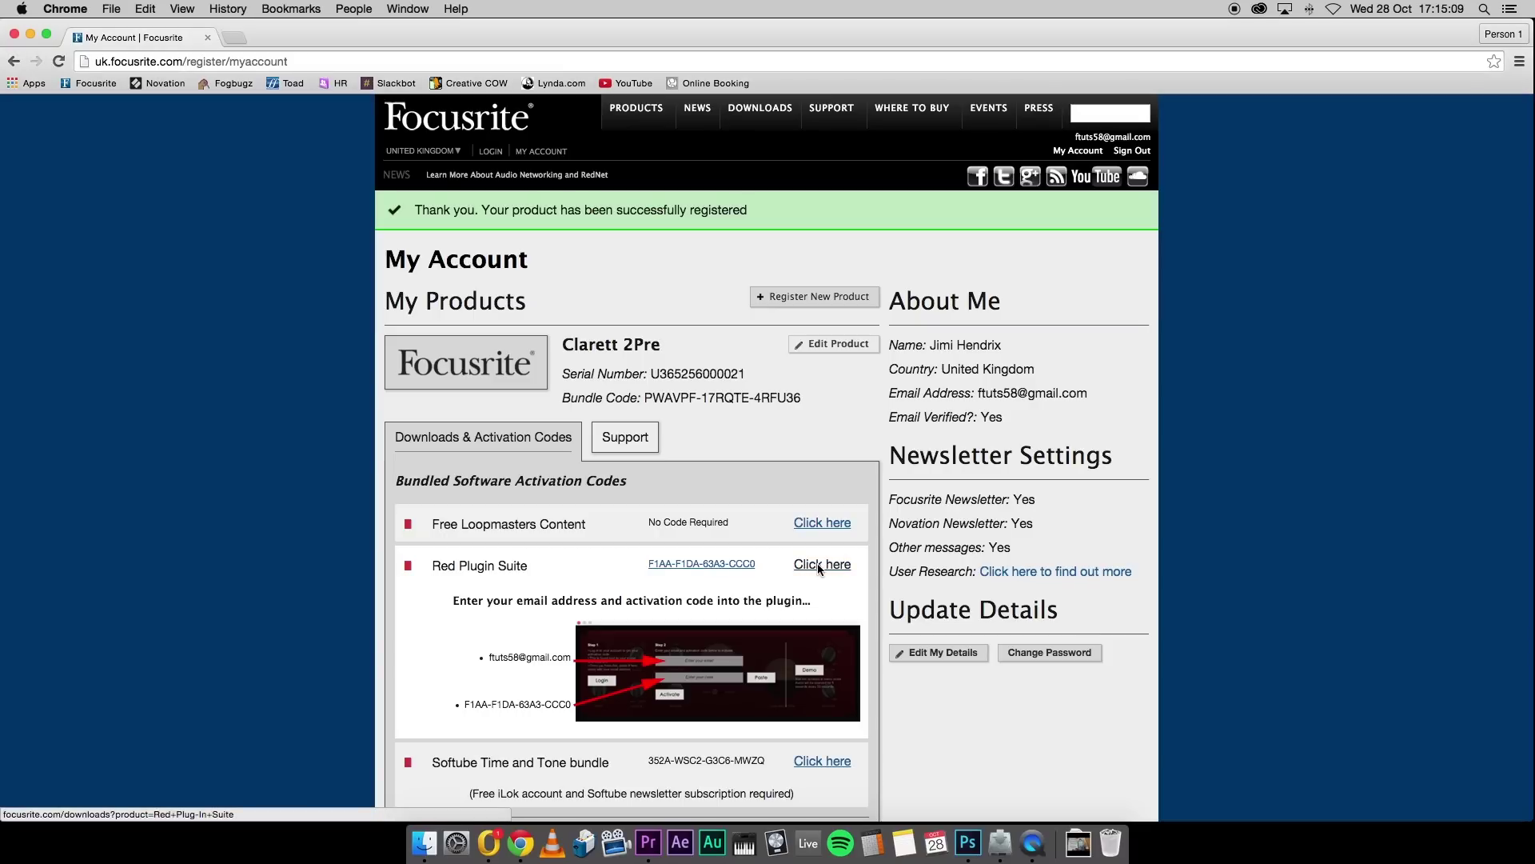
{"action": "left_click", "coordinate": [820, 566]}
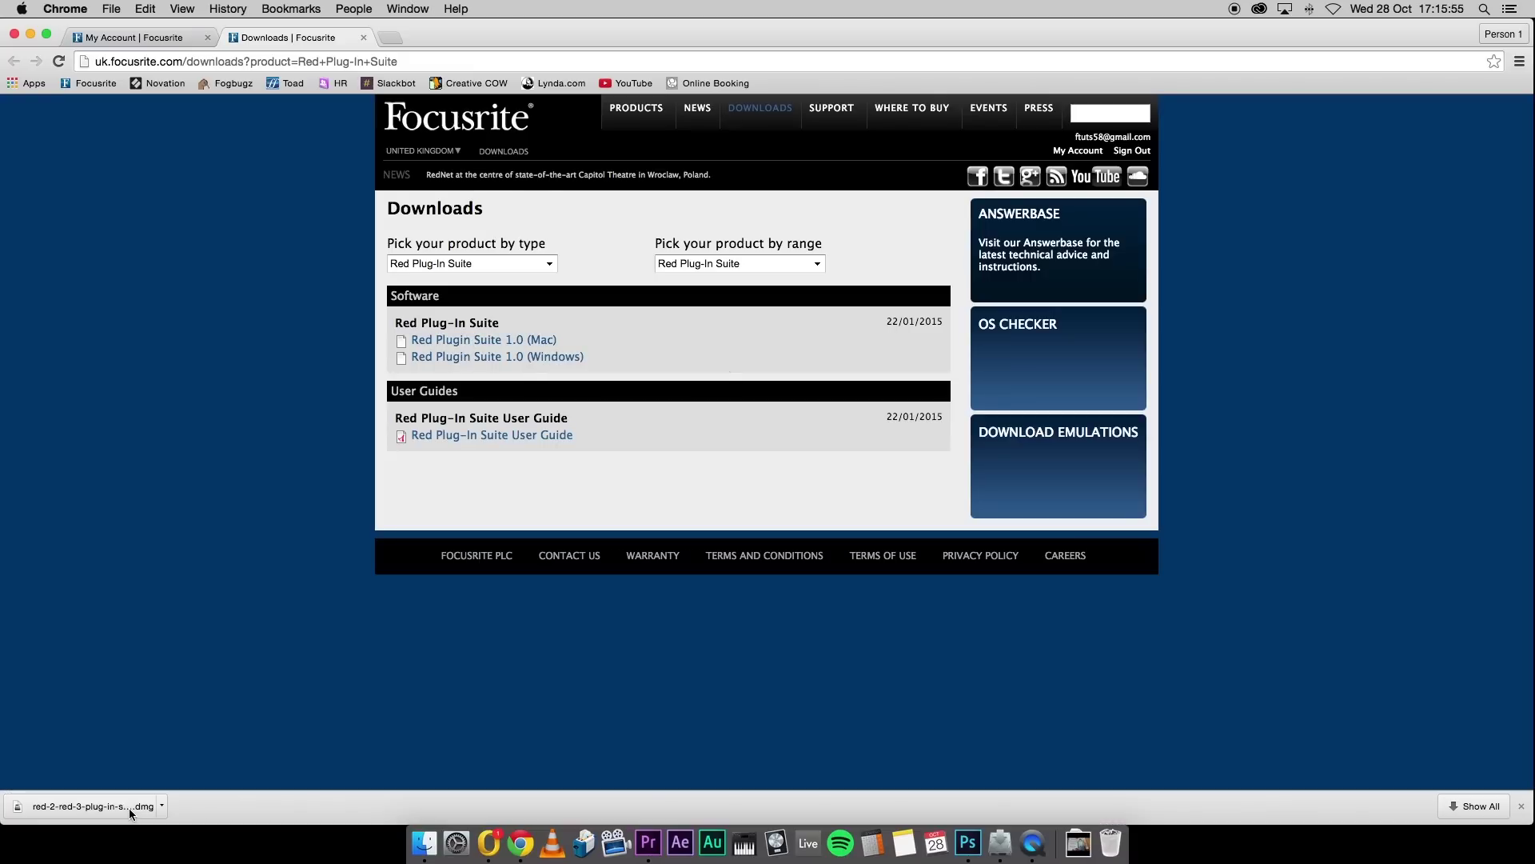
{"action": "left_click", "coordinate": [128, 808]}
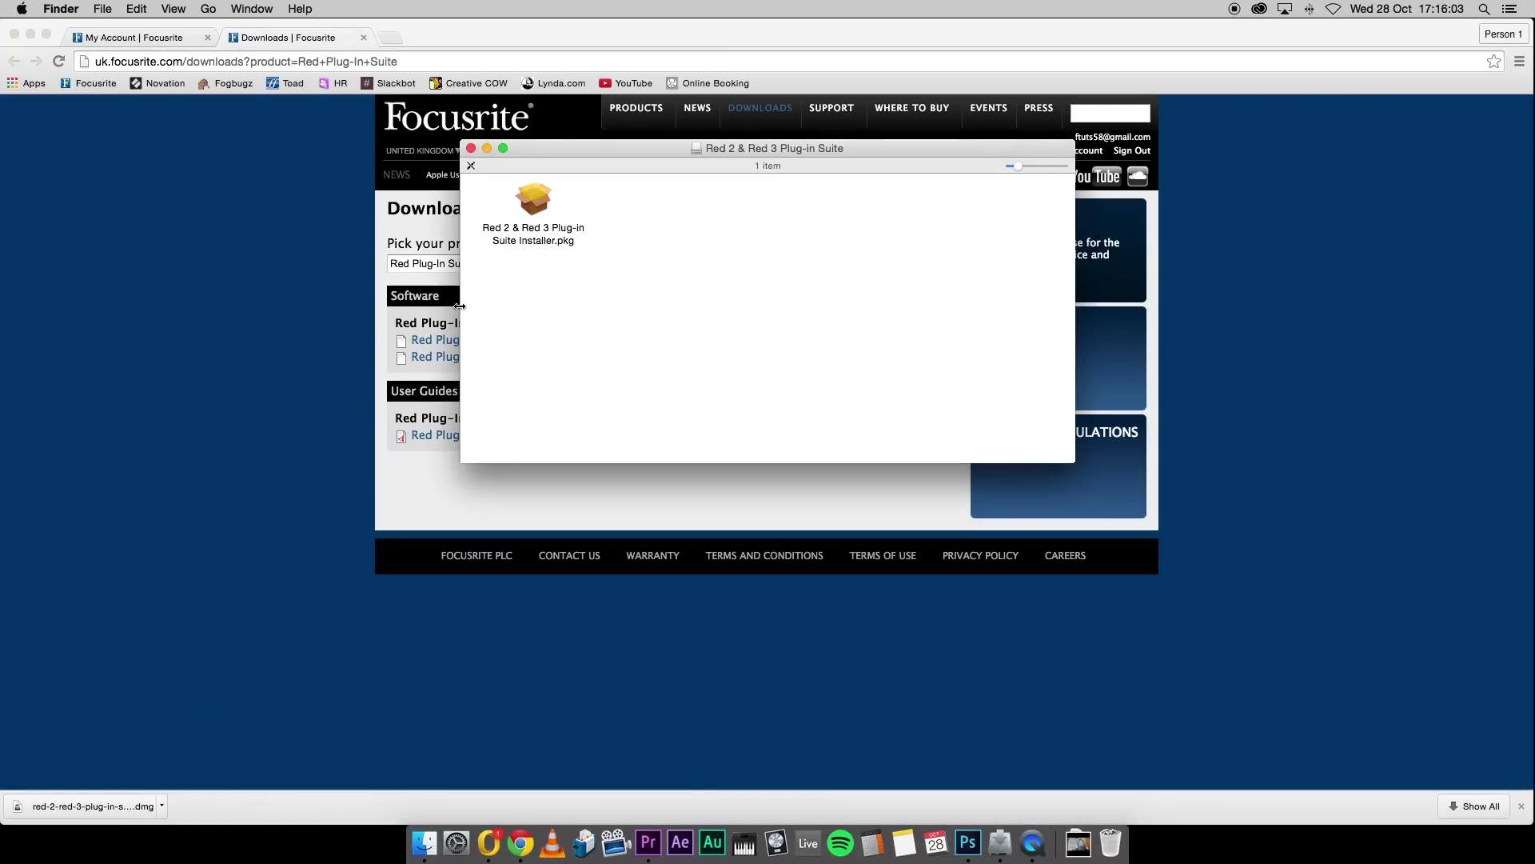
Install the Red 2 & Red 3 Plug-in Suite on Macintosh HD, accepting the licence, then close the installer
{"action": "double_click", "coordinate": [530, 206]}
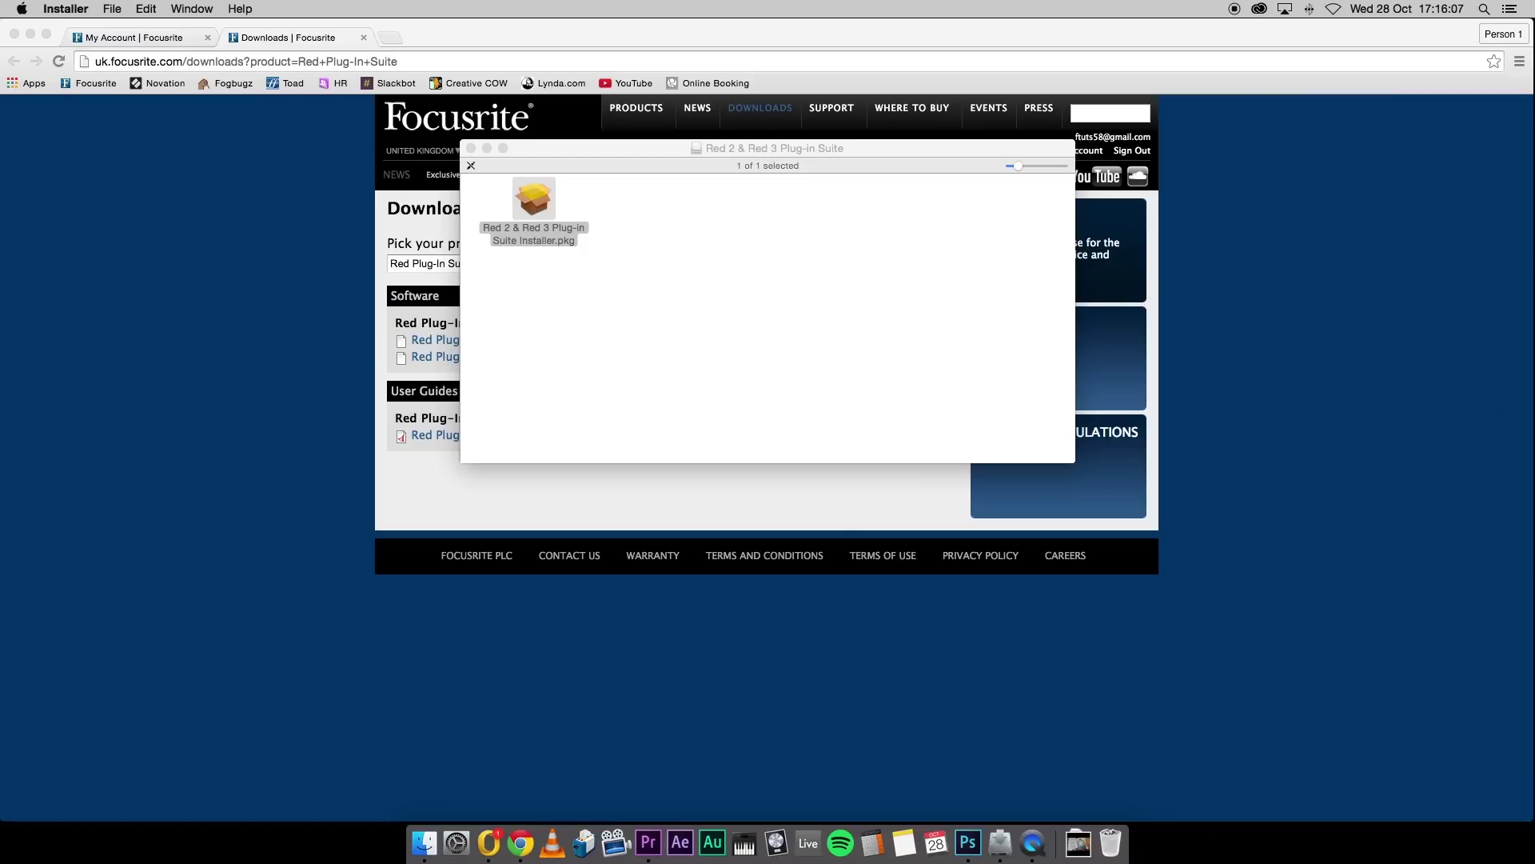
{"action": "left_click_drag", "start_coordinate": [602, 272], "coordinate": [621, 269]}
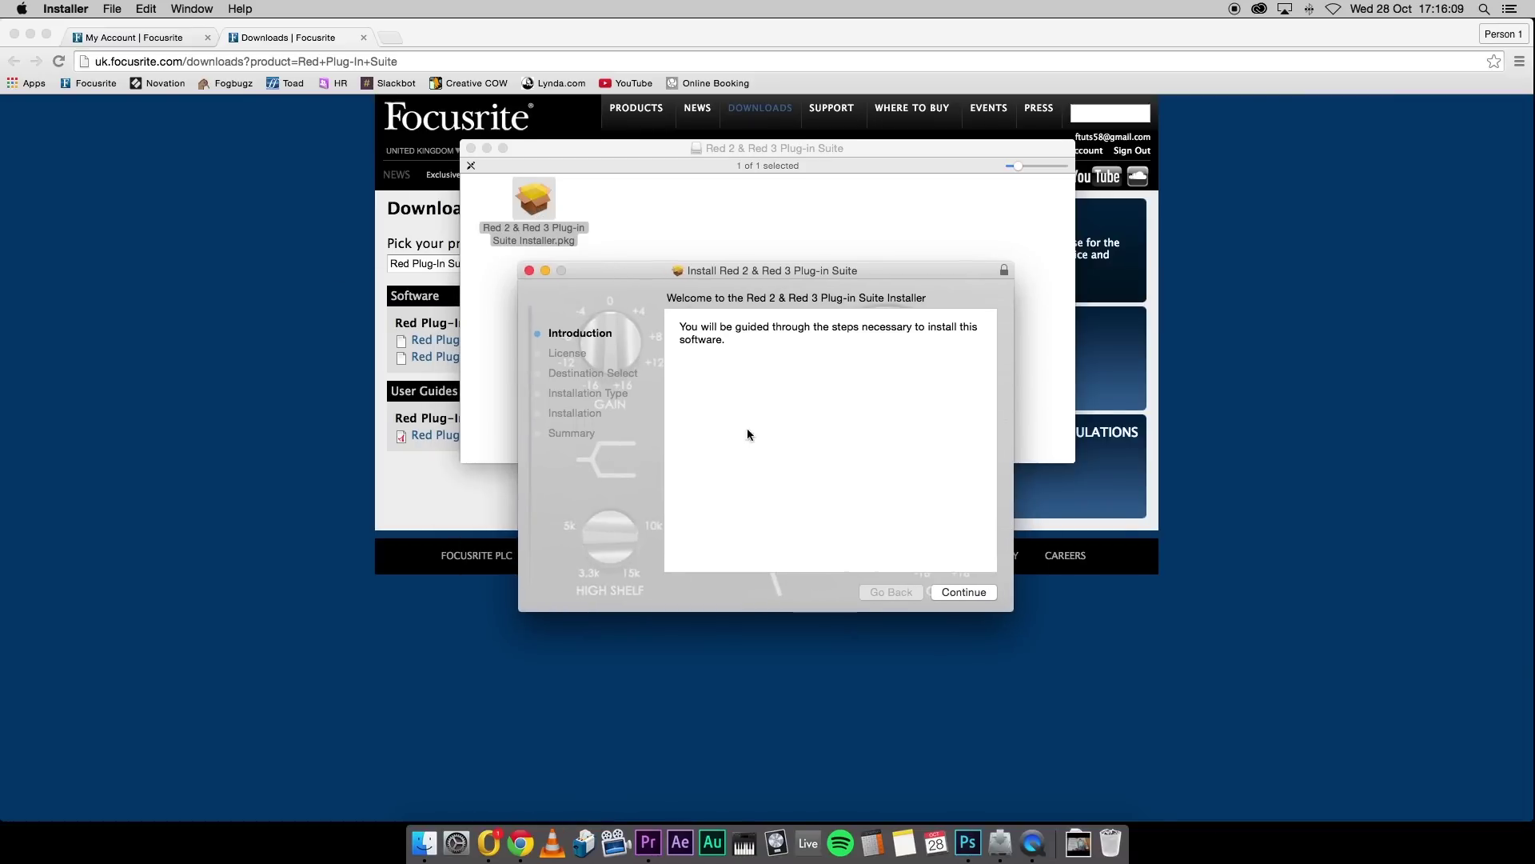
{"action": "left_click", "coordinate": [964, 592]}
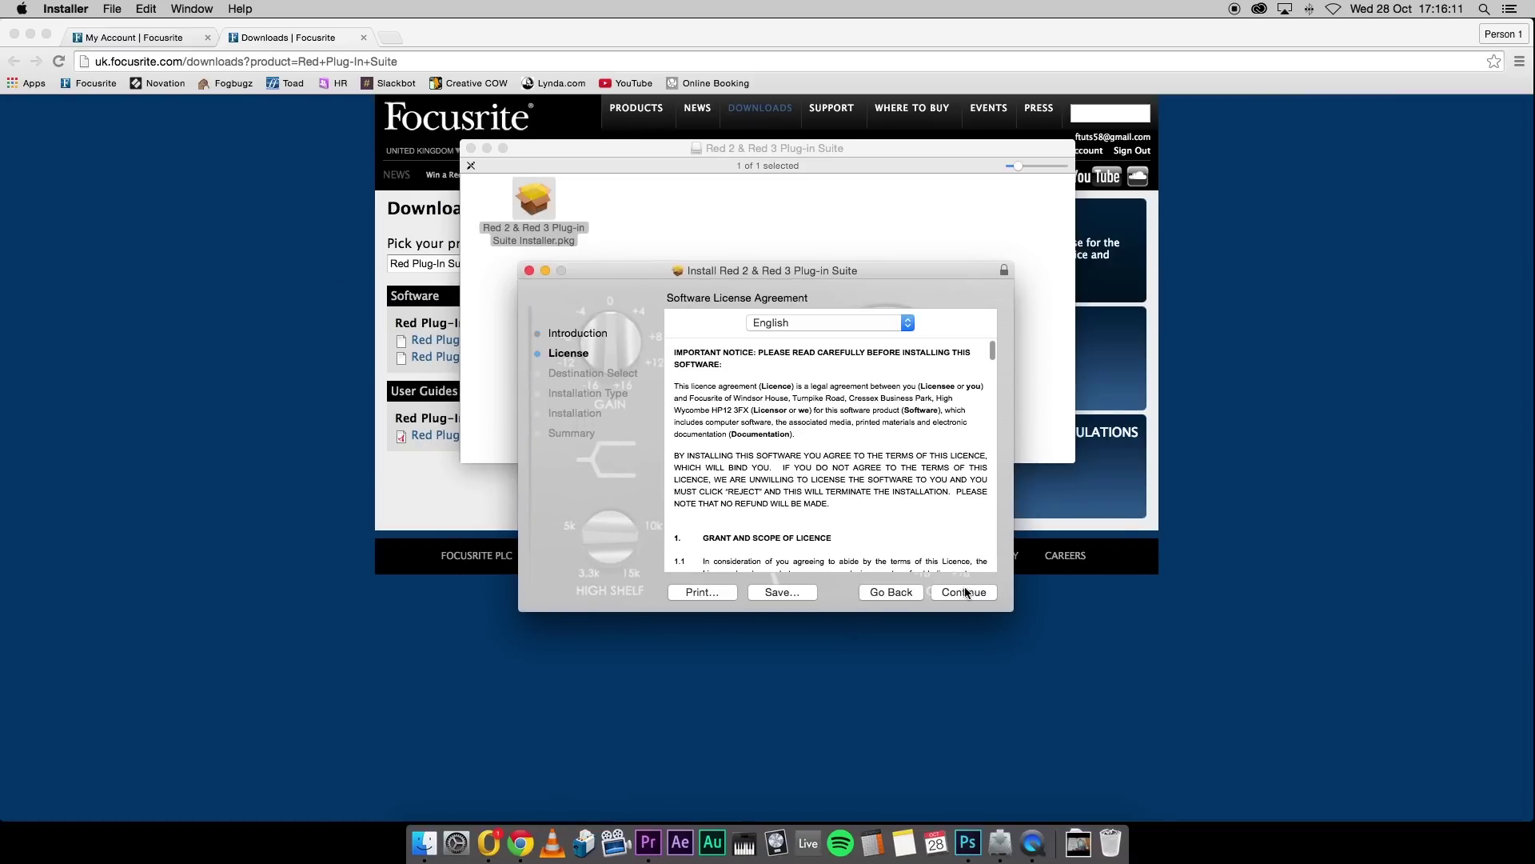
{"action": "left_click", "coordinate": [959, 590]}
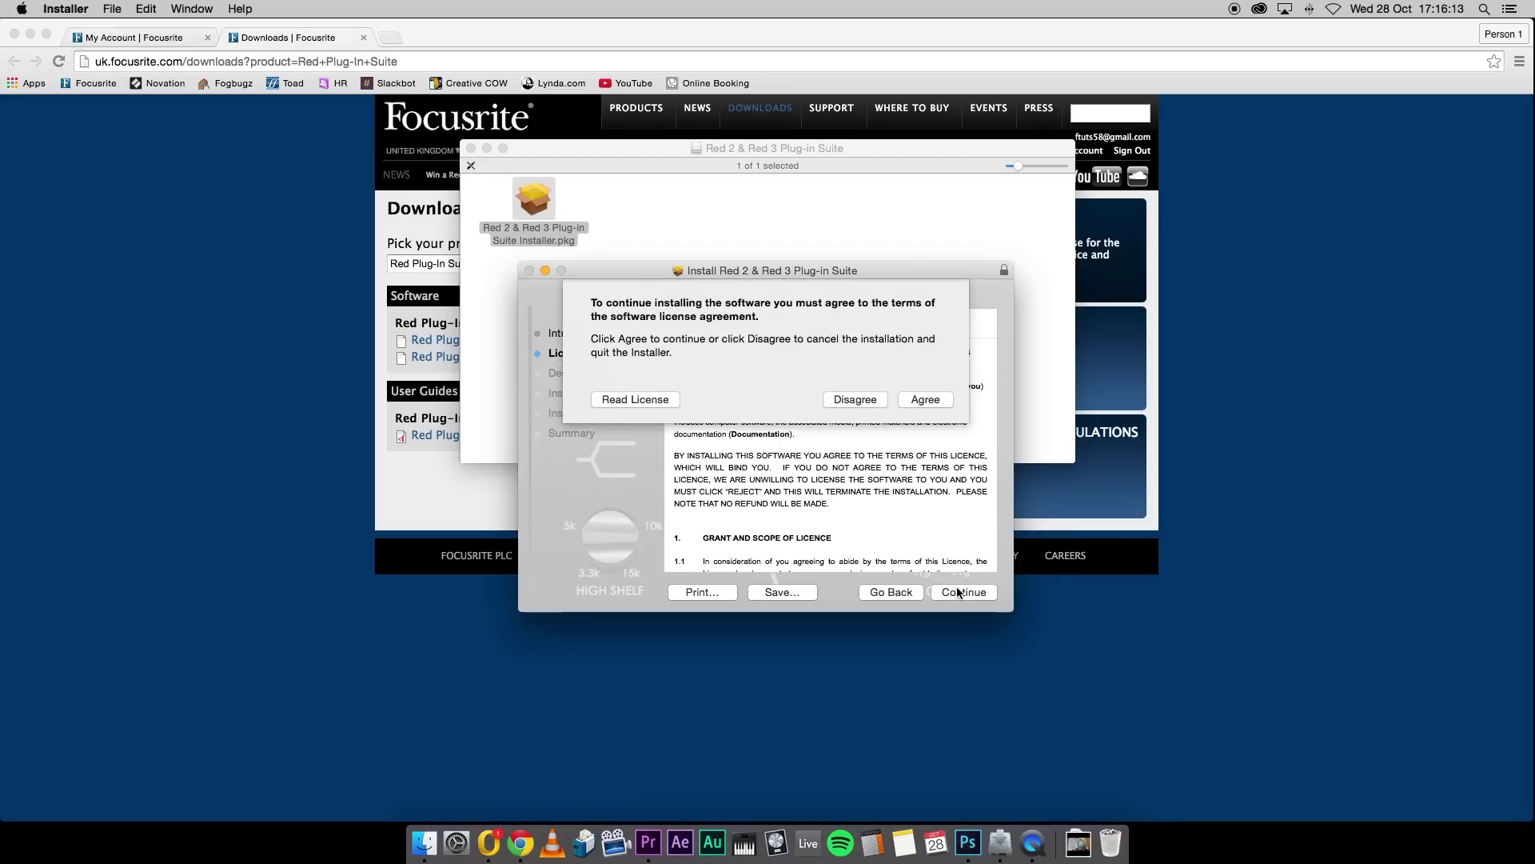
{"action": "left_click", "coordinate": [925, 400]}
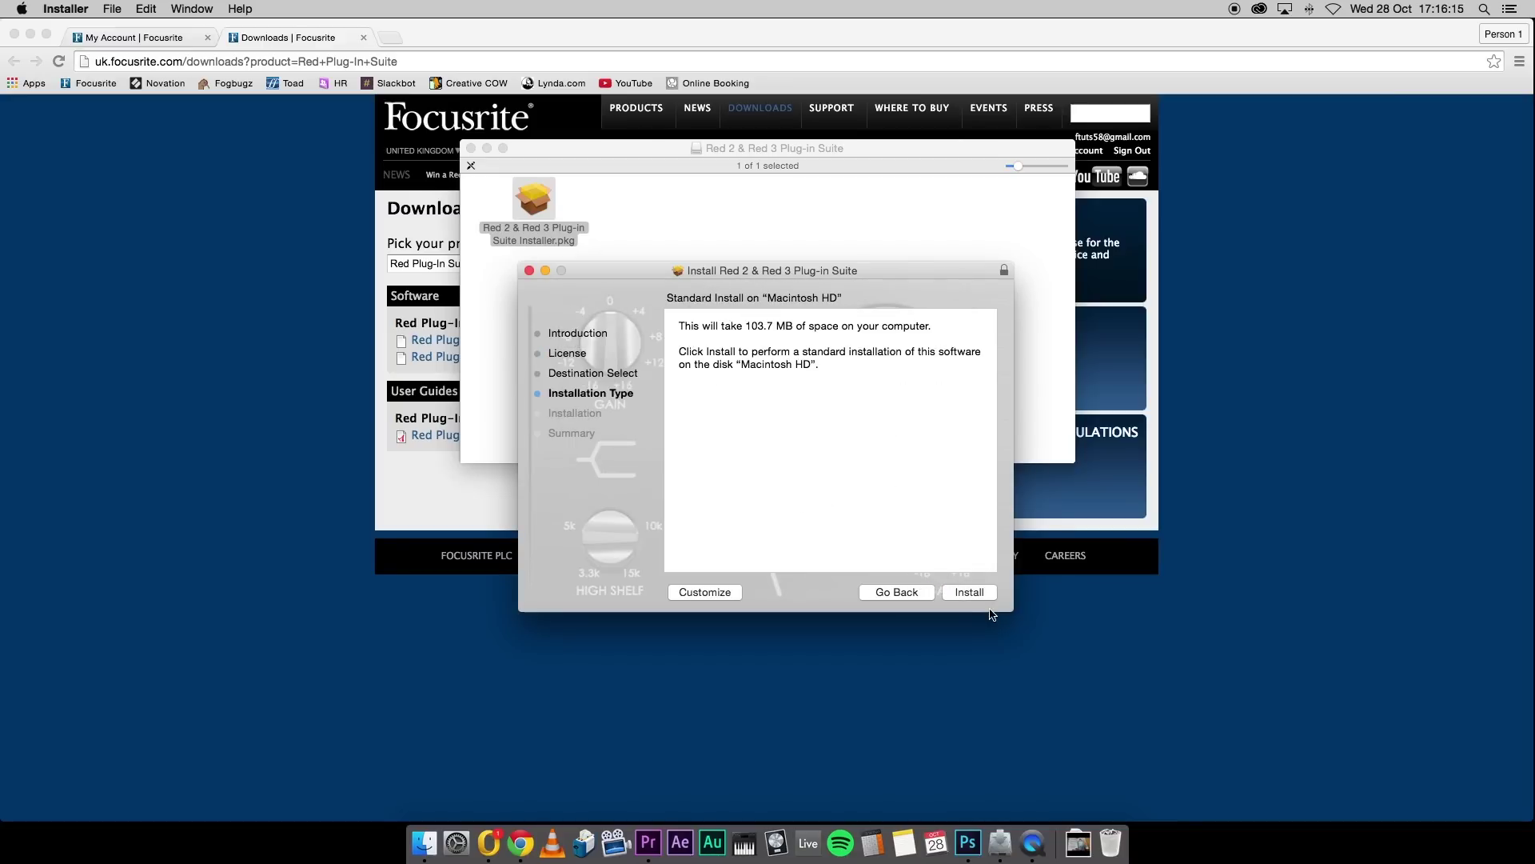
{"action": "left_click", "coordinate": [979, 592]}
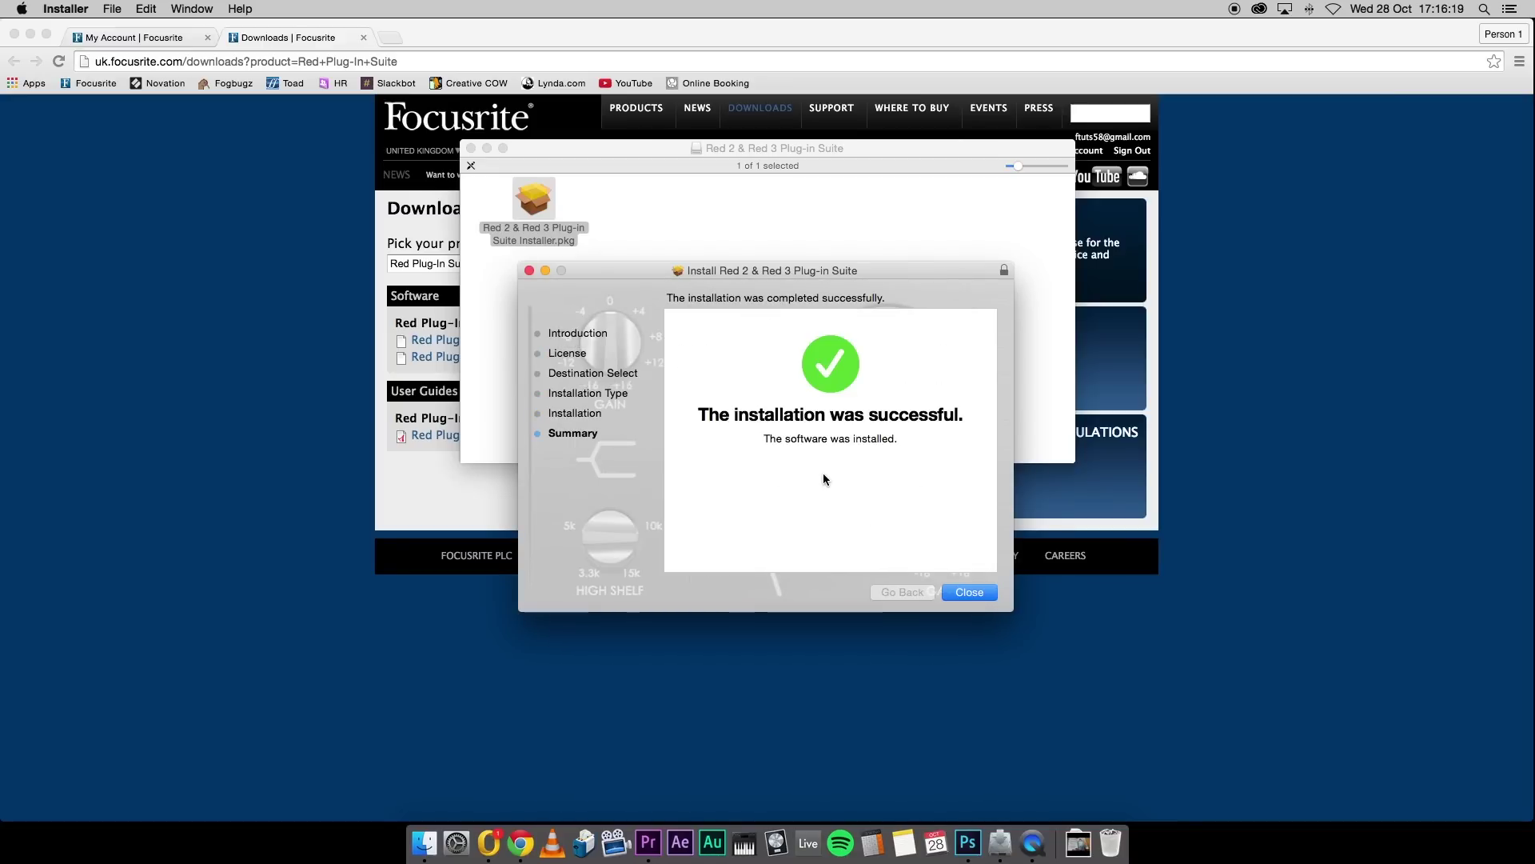
{"action": "left_click", "coordinate": [969, 592]}
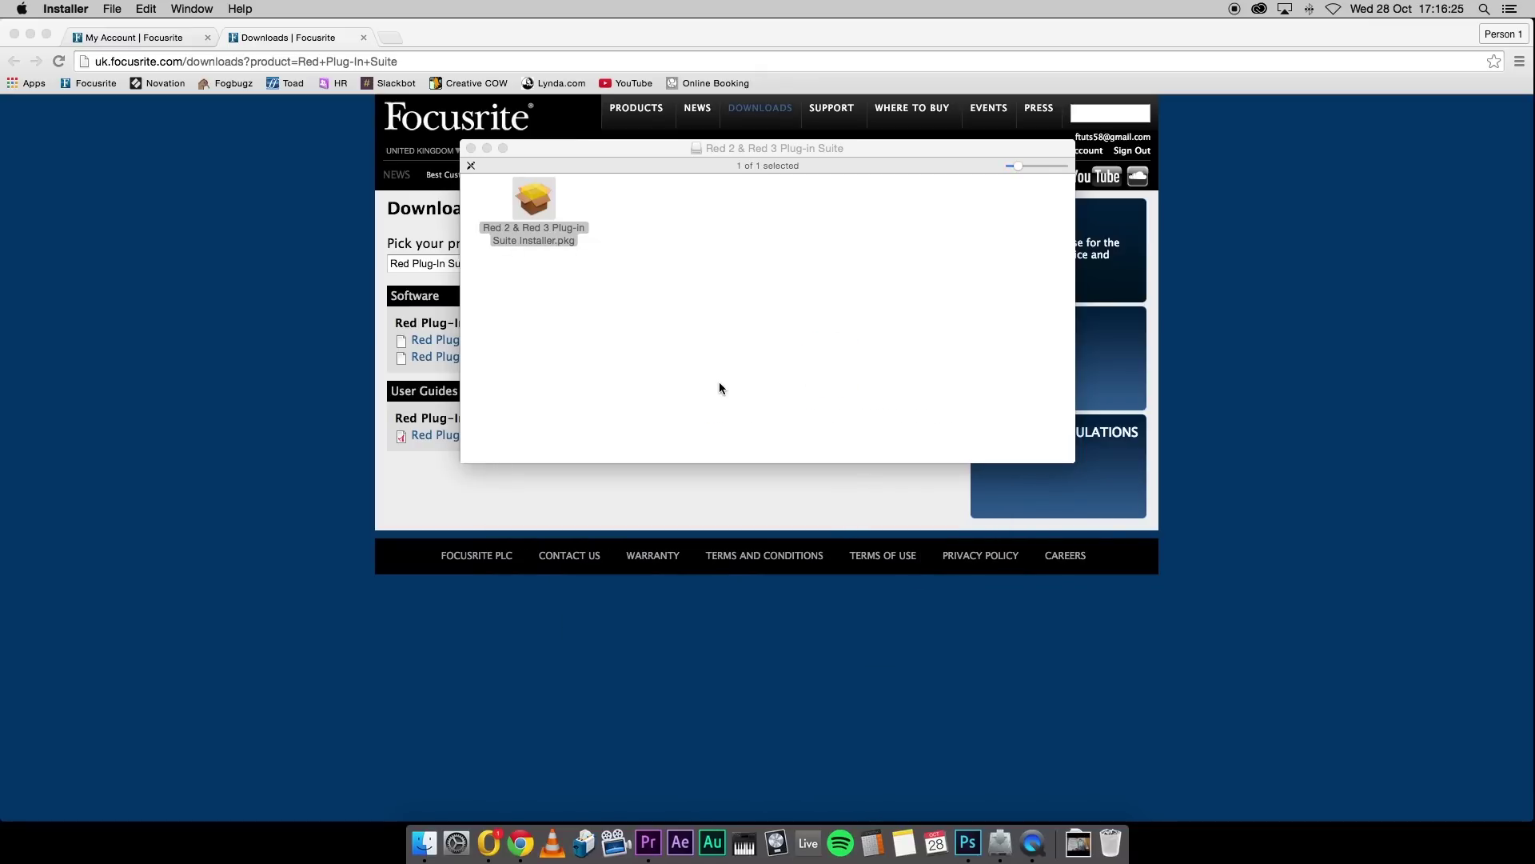
Close the suite's disk window, launch Ableton Live, and drag Red 2 EQ onto a MIDI track
{"action": "left_click", "coordinate": [470, 148]}
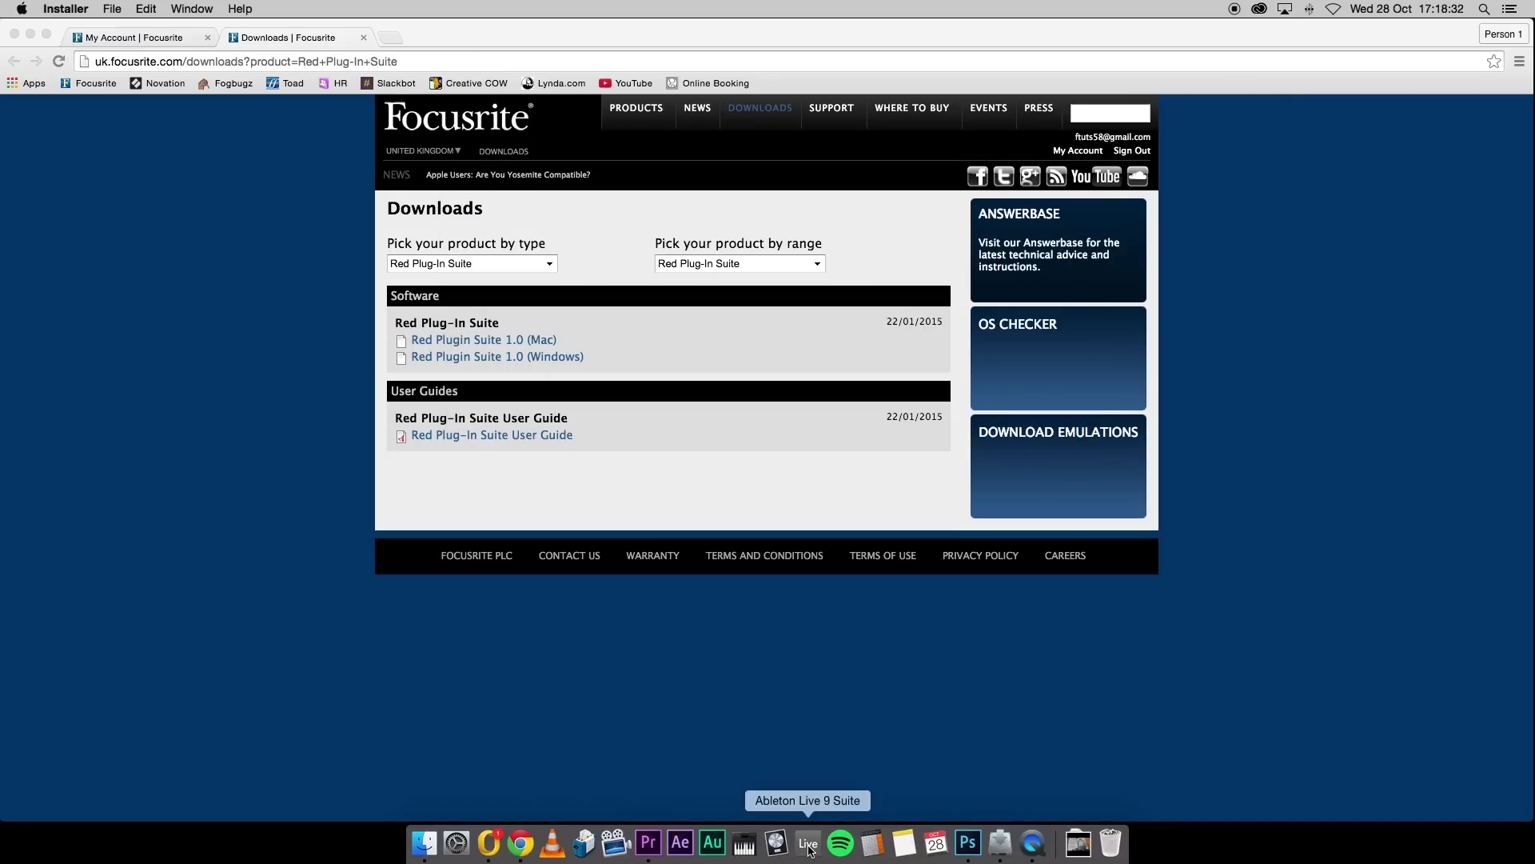
{"action": "left_click", "coordinate": [808, 845]}
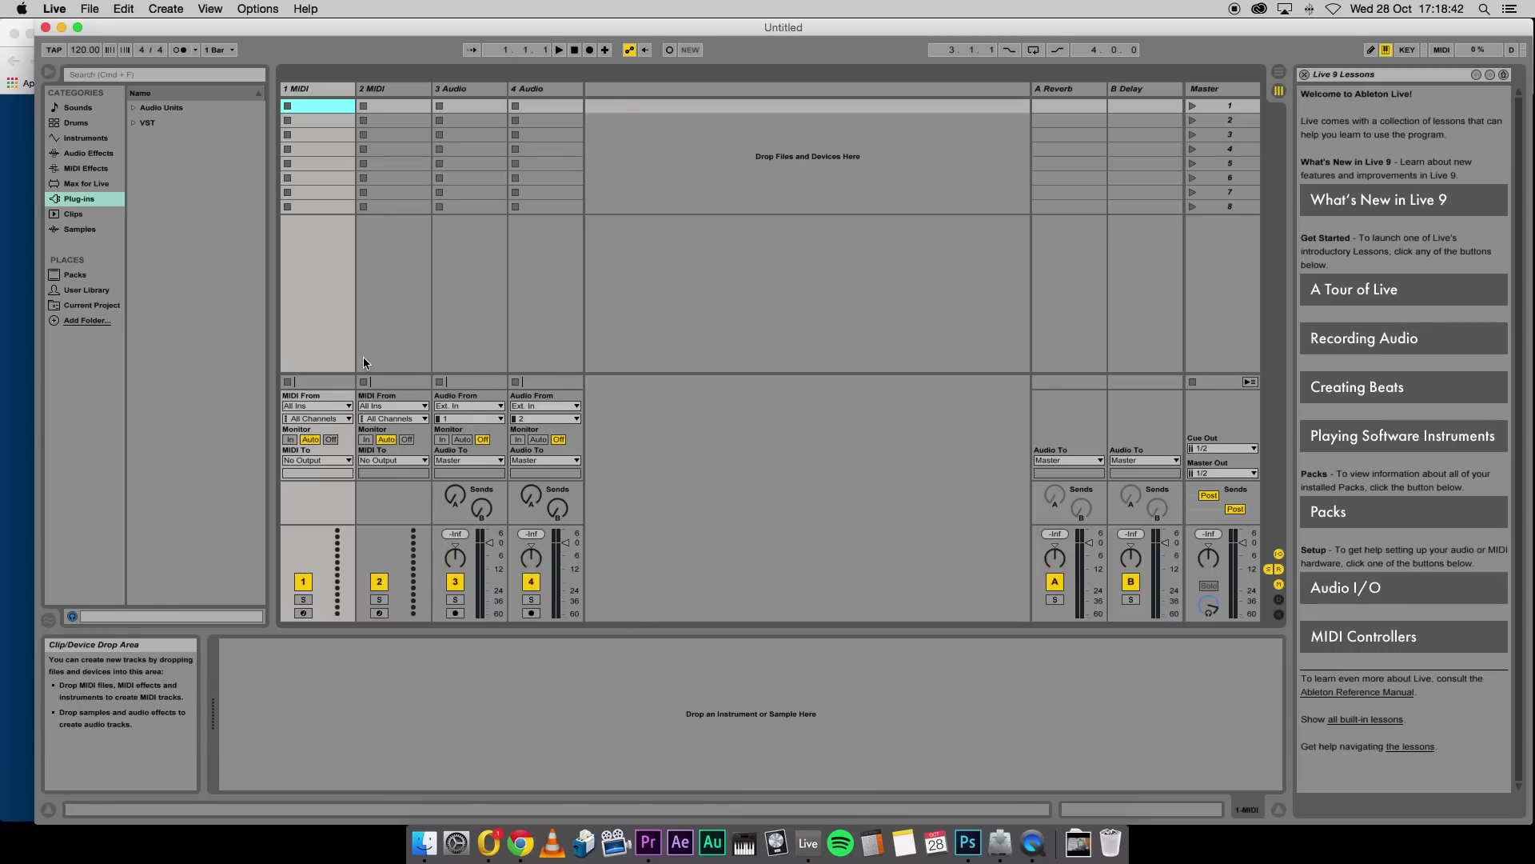
{"action": "left_click", "coordinate": [75, 206]}
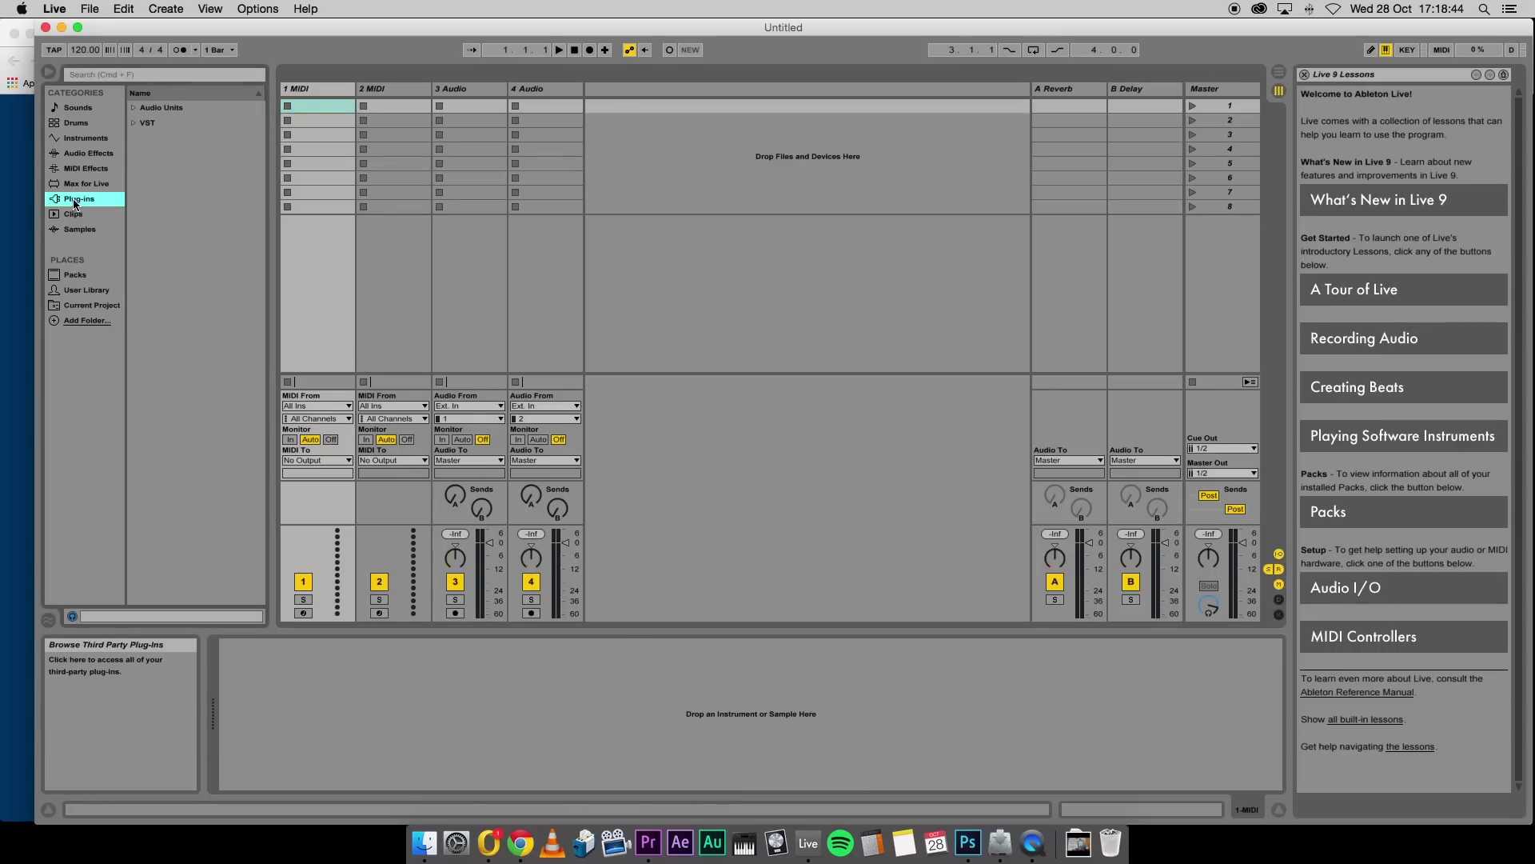
{"action": "left_click", "coordinate": [133, 122]}
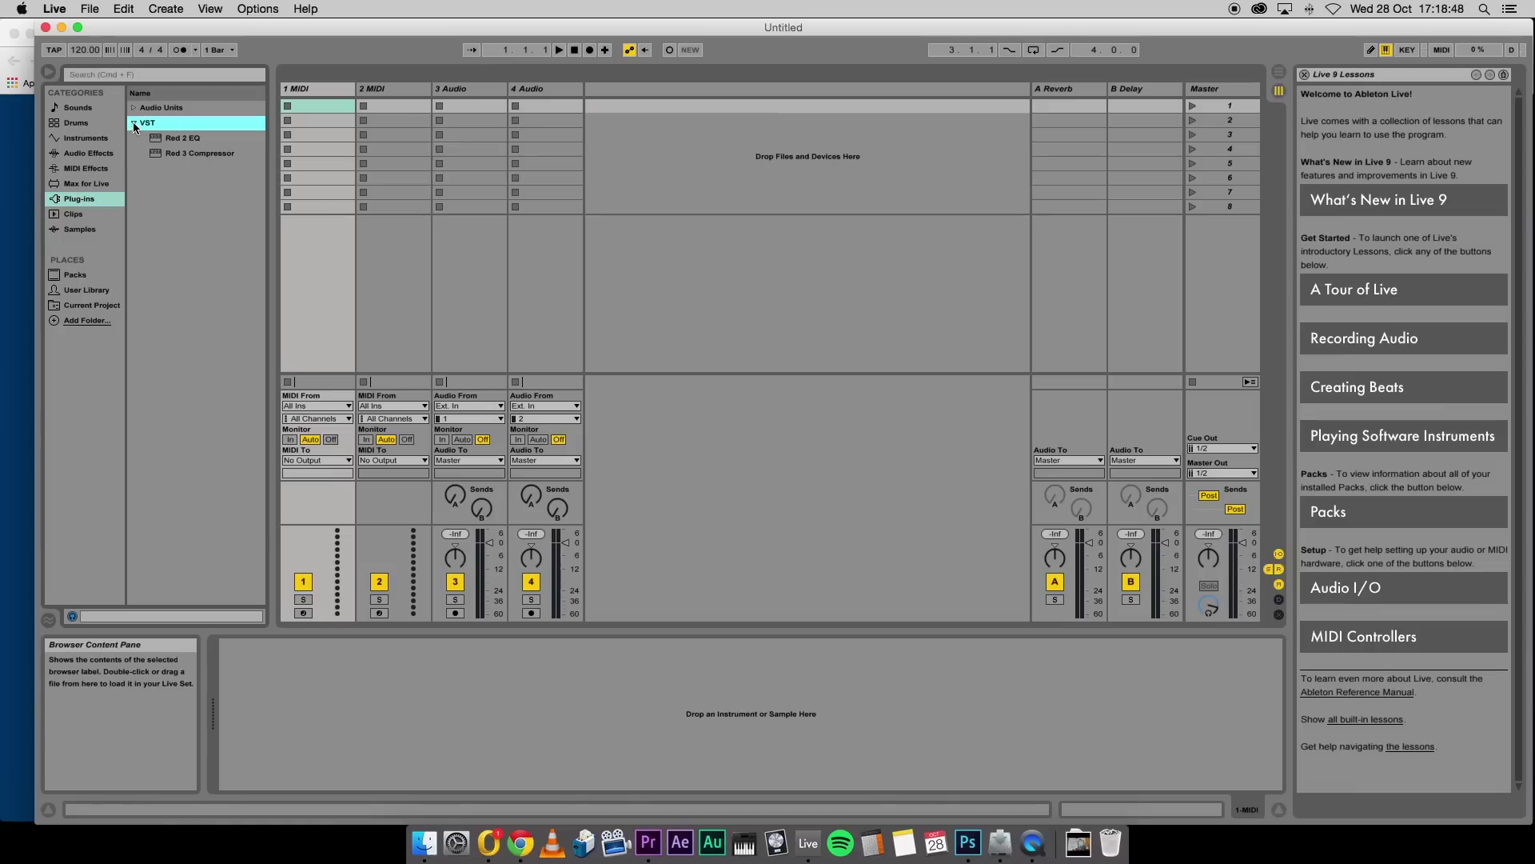
{"action": "left_click_drag", "start_coordinate": [175, 141], "coordinate": [373, 111]}
Load Red 2 EQ on the 2 MIDI track, paste in the Red Suite activation code, and activate it
{"action": "left_click", "coordinate": [337, 169]}
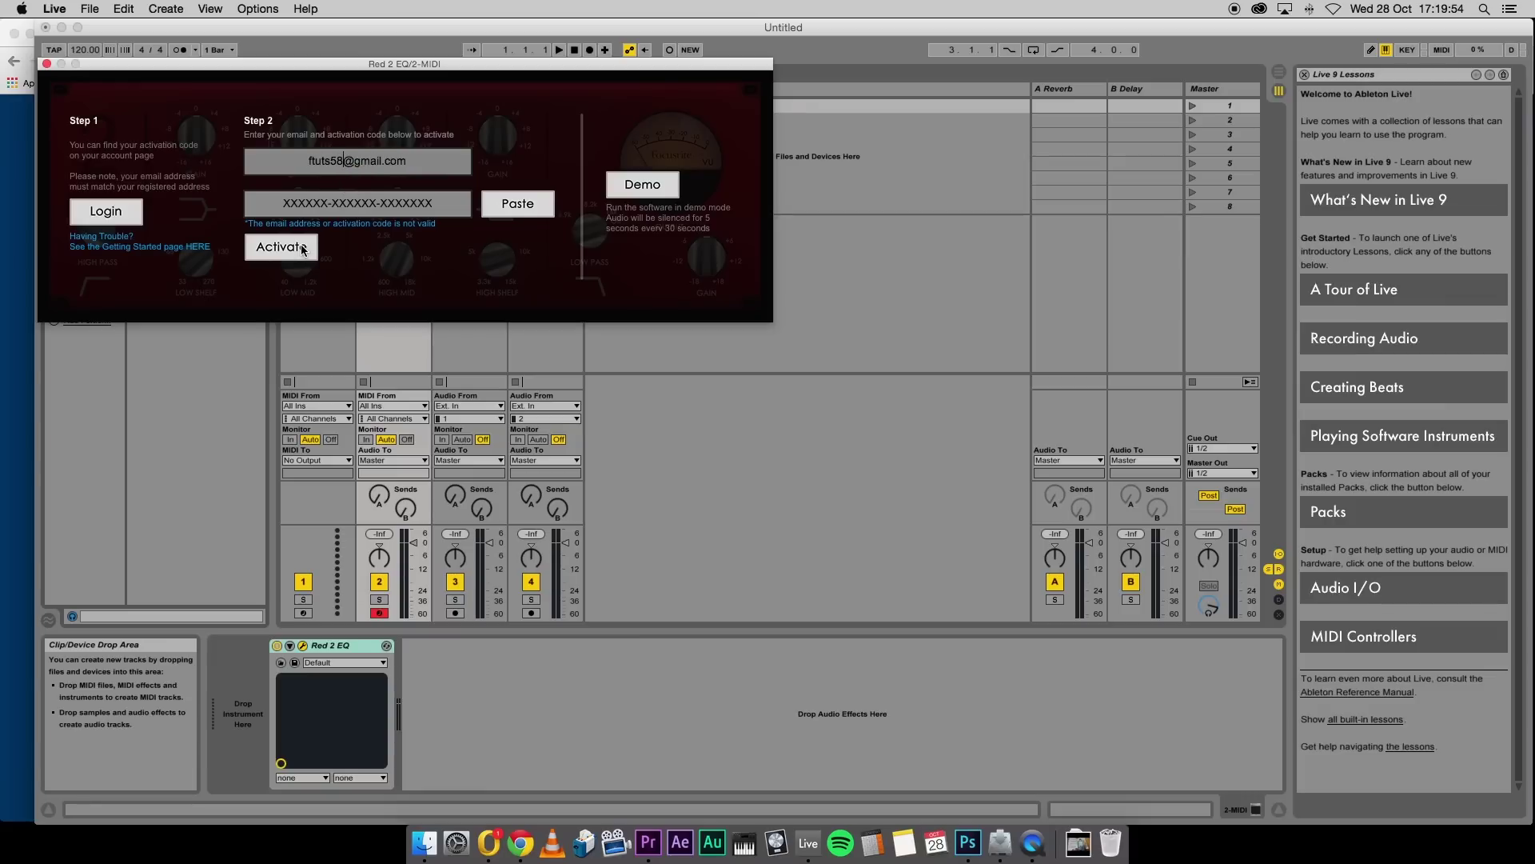
{"action": "left_click_drag", "start_coordinate": [441, 206], "coordinate": [300, 204]}
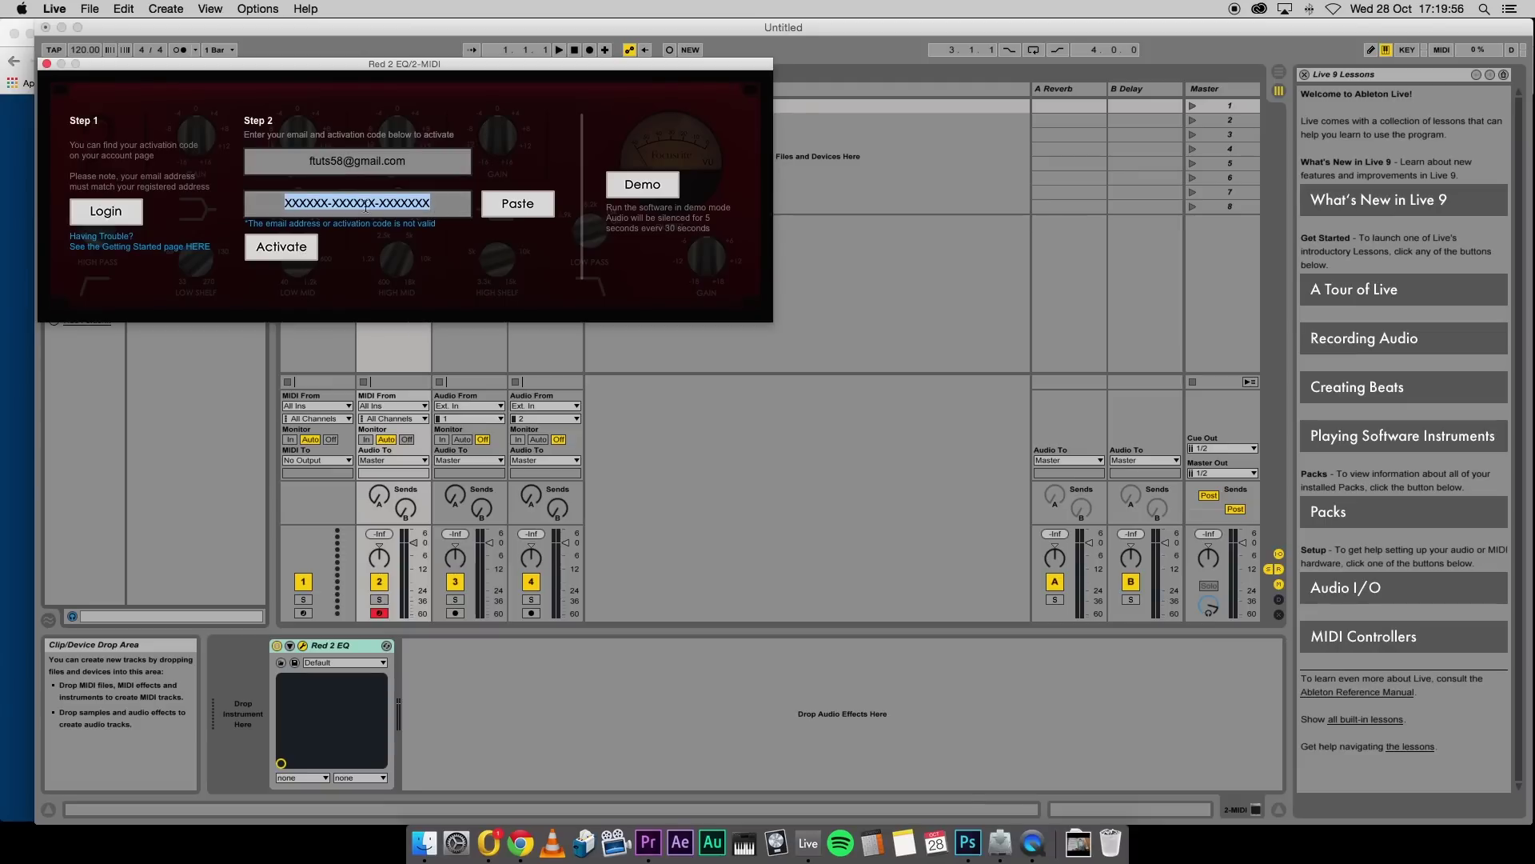
{"action": "right_click", "coordinate": [306, 200]}
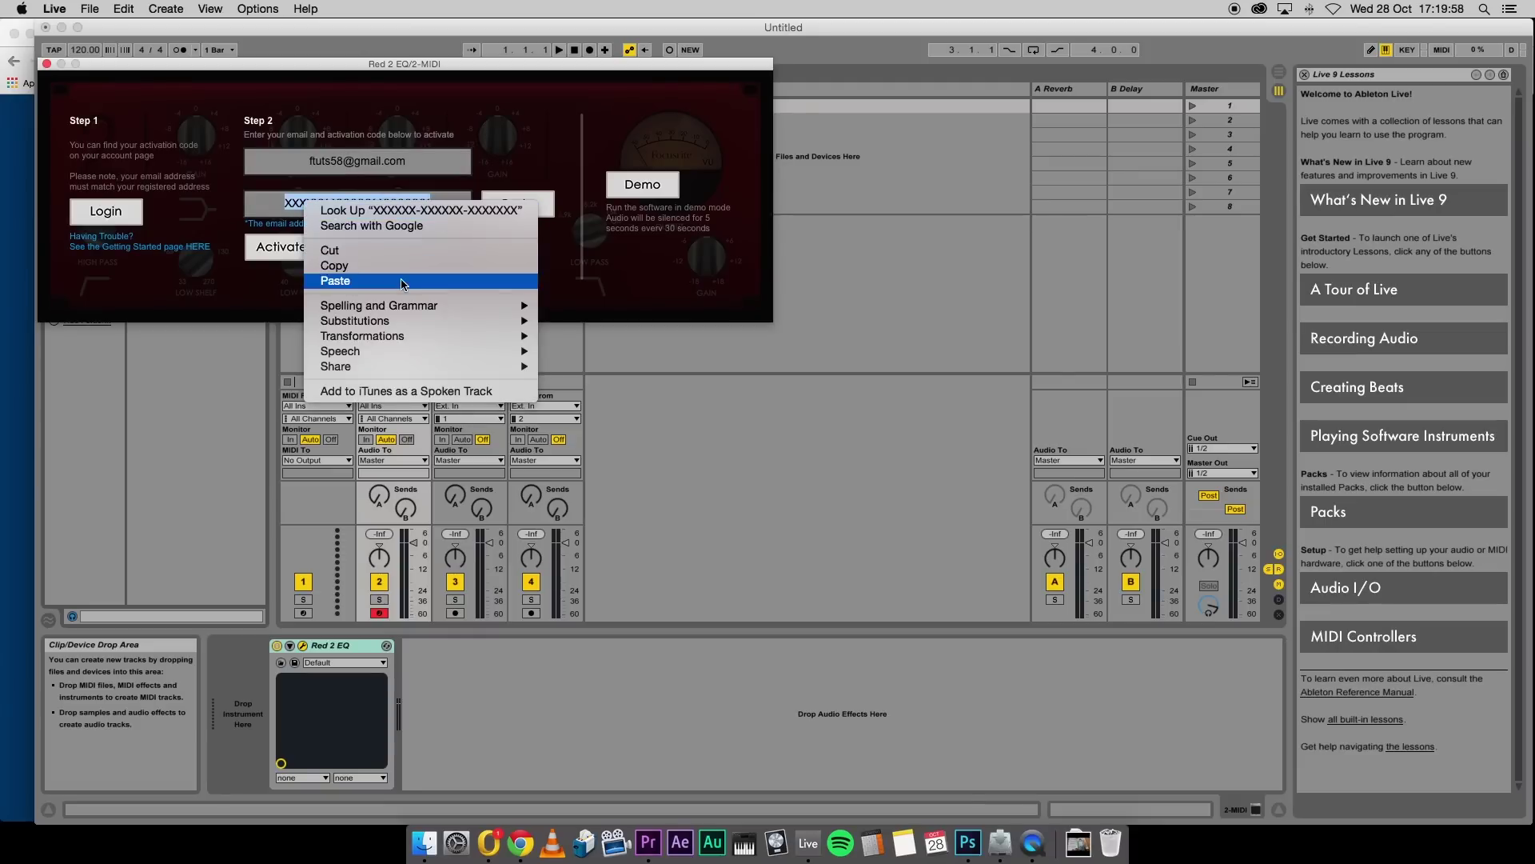
{"action": "left_click", "coordinate": [348, 280]}
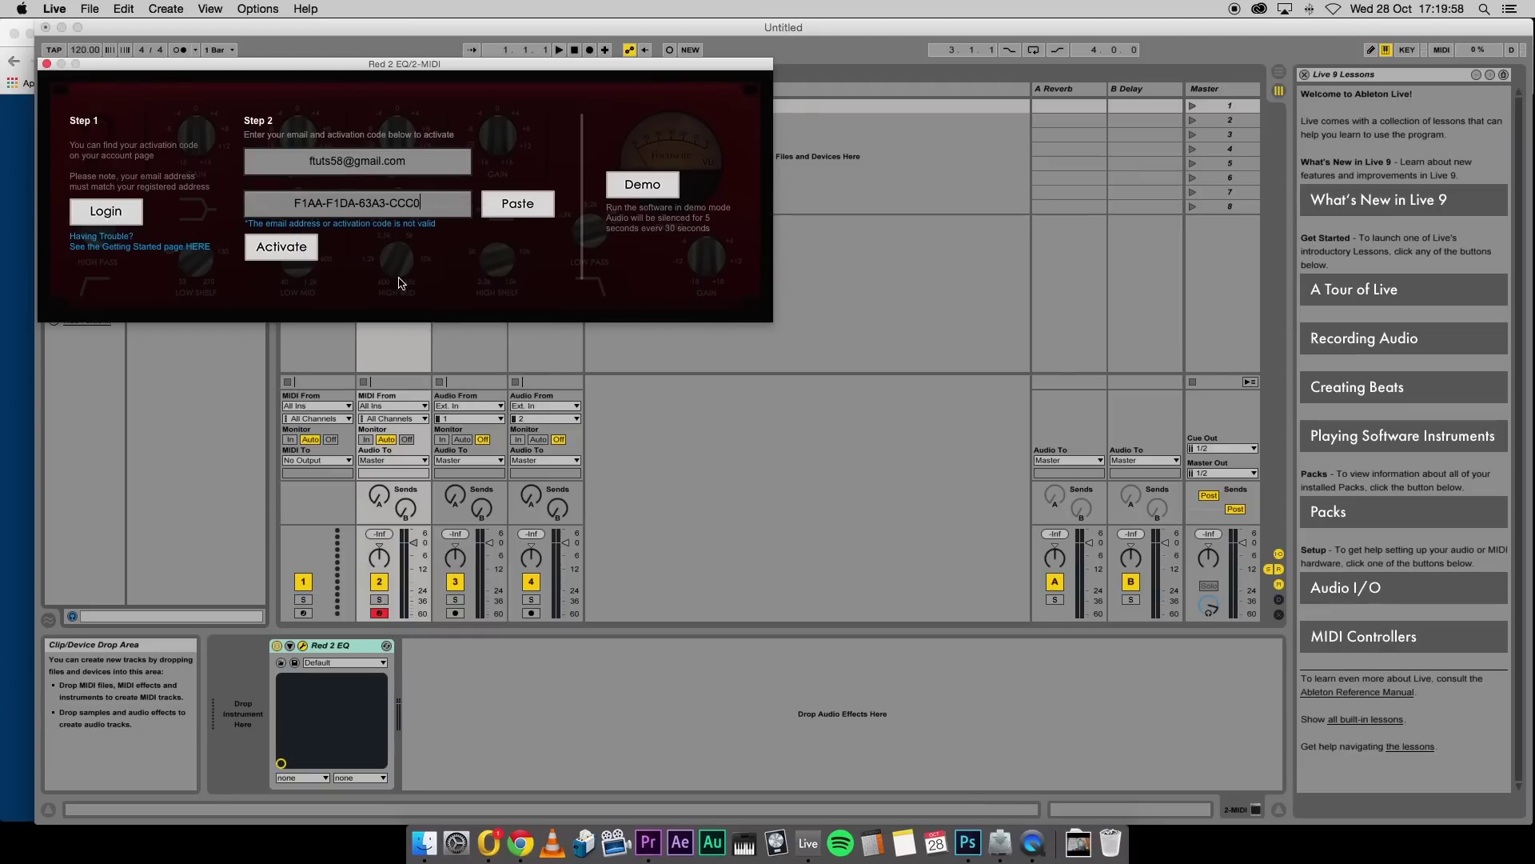
{"action": "left_click", "coordinate": [292, 258]}
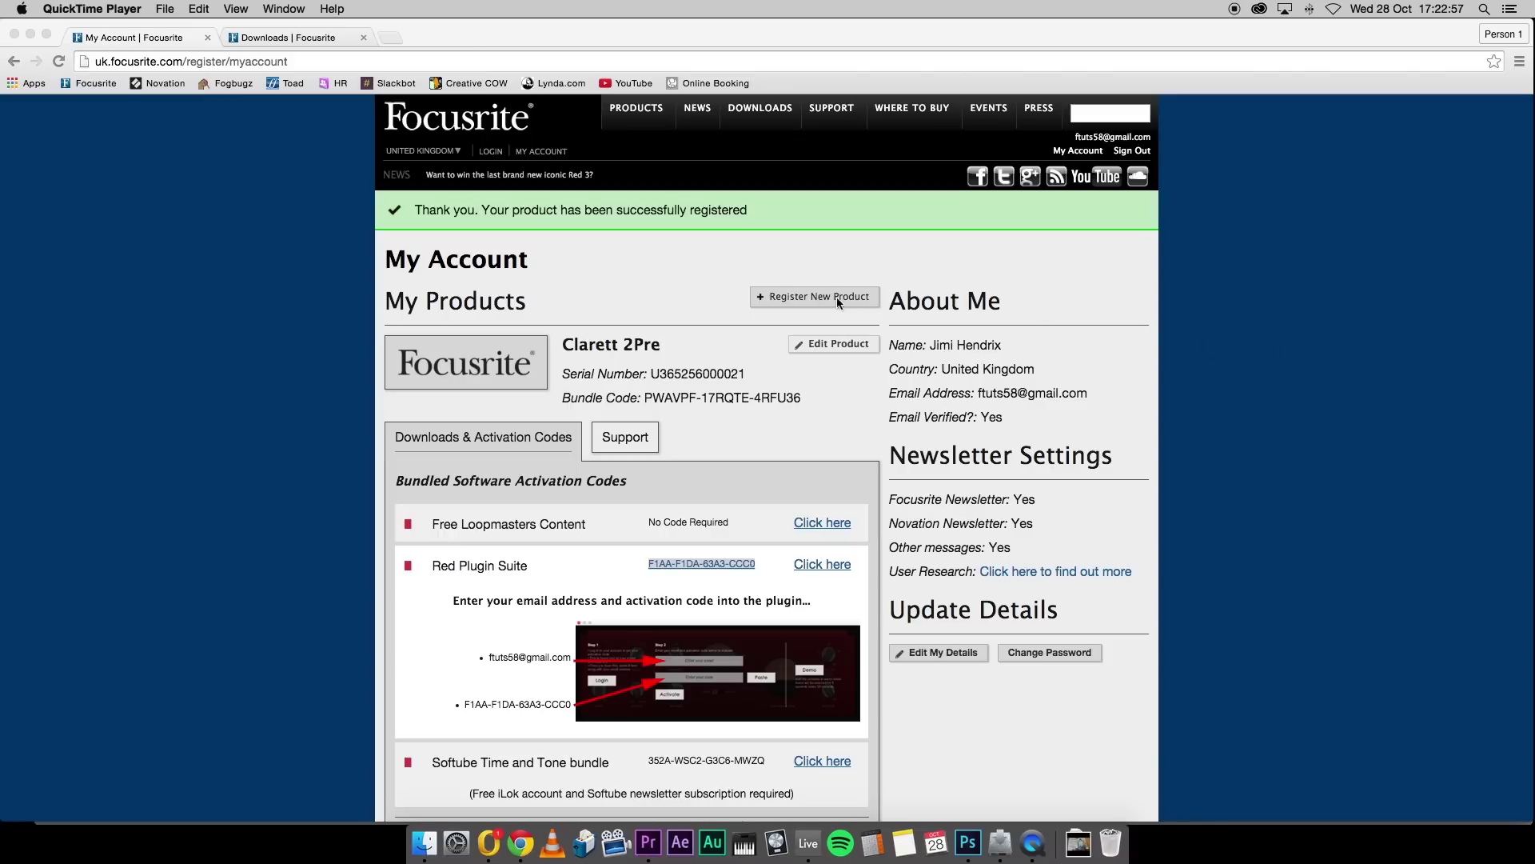
Register a new product as Focusrite Softube Bundle and continue to its bundle code form
{"action": "left_click", "coordinate": [816, 296]}
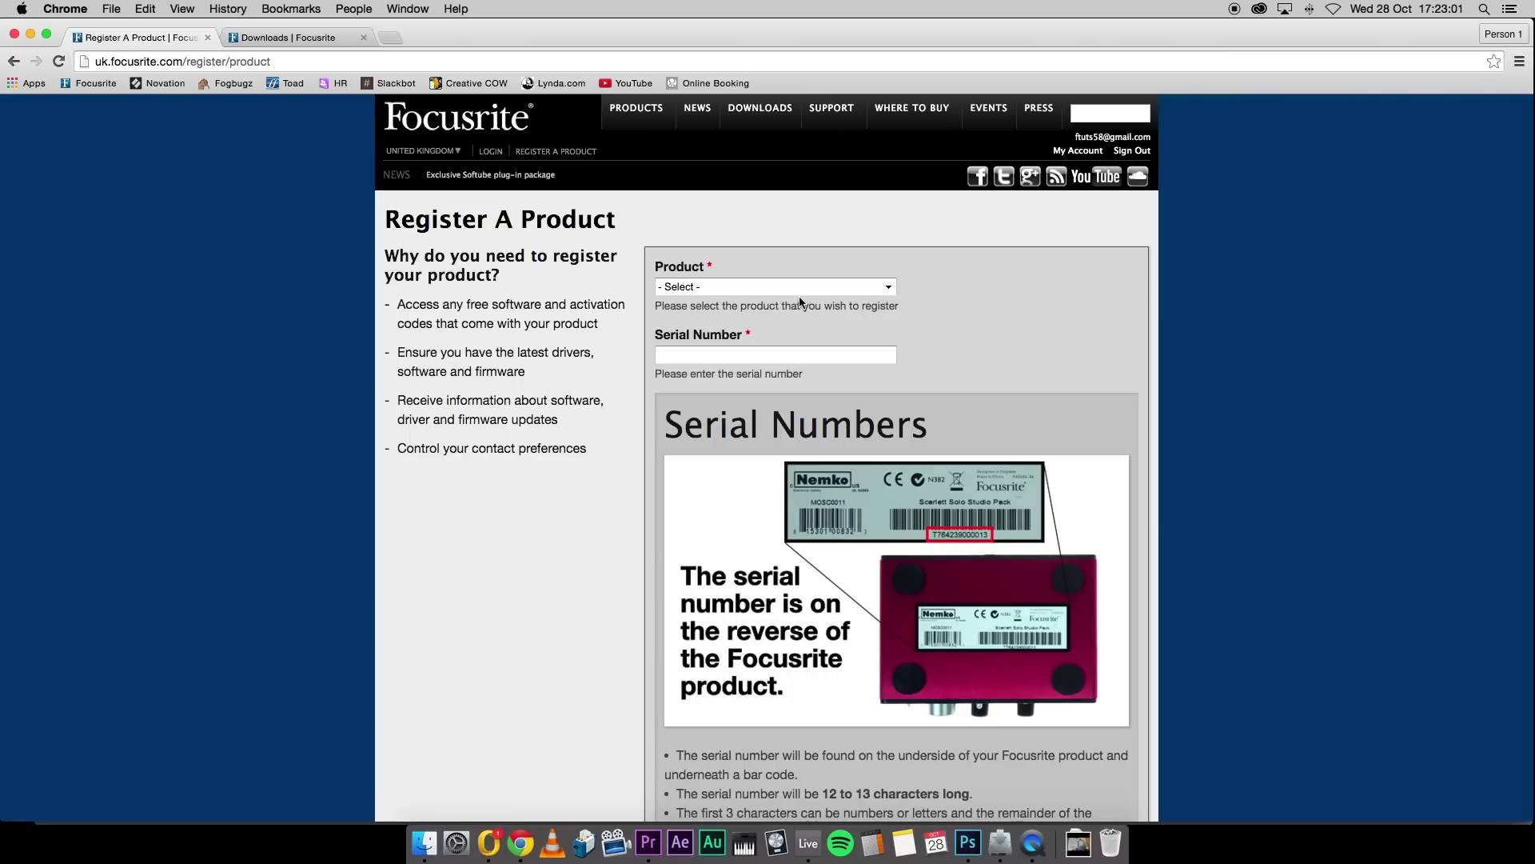
{"action": "left_click", "coordinate": [802, 288]}
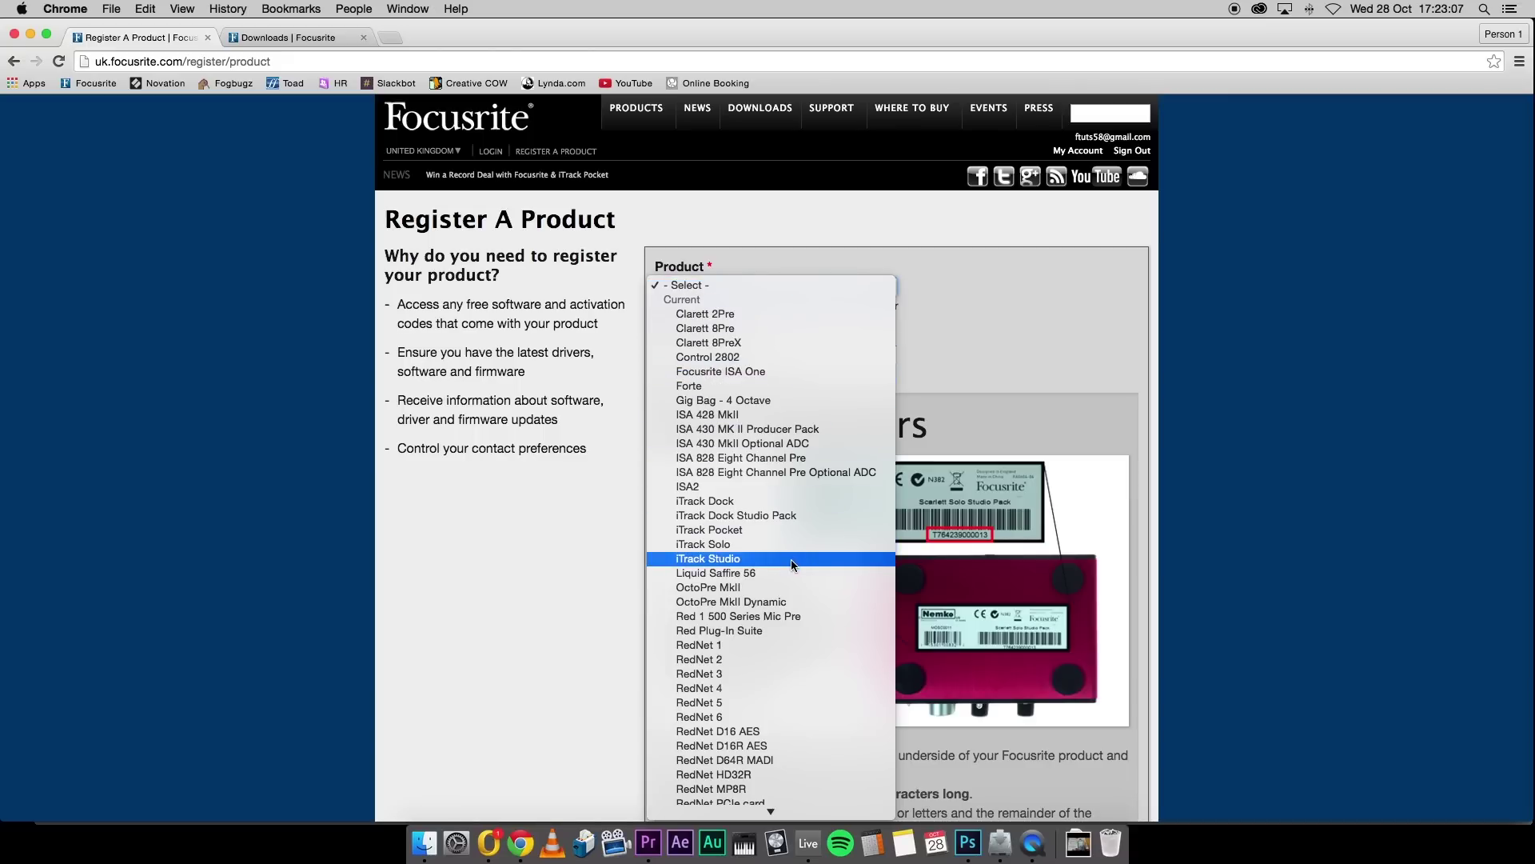
{"action": "scroll", "coordinate": [786, 693], "scroll_direction": "down", "scroll_amount": 5}
{"action": "scroll", "coordinate": [787, 696], "scroll_direction": "down", "scroll_amount": 2}
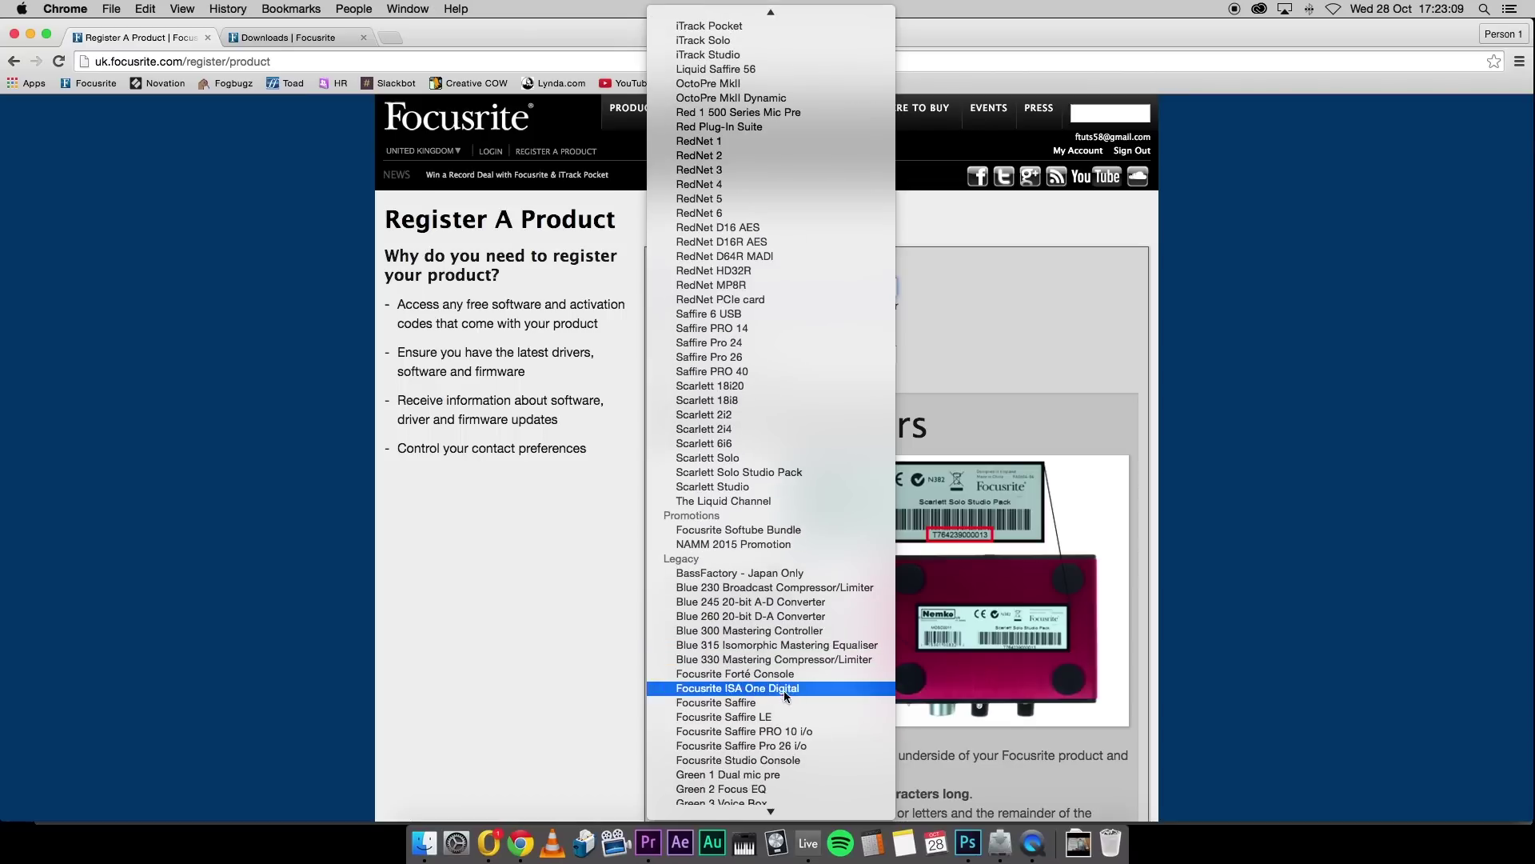
{"action": "left_click", "coordinate": [758, 531]}
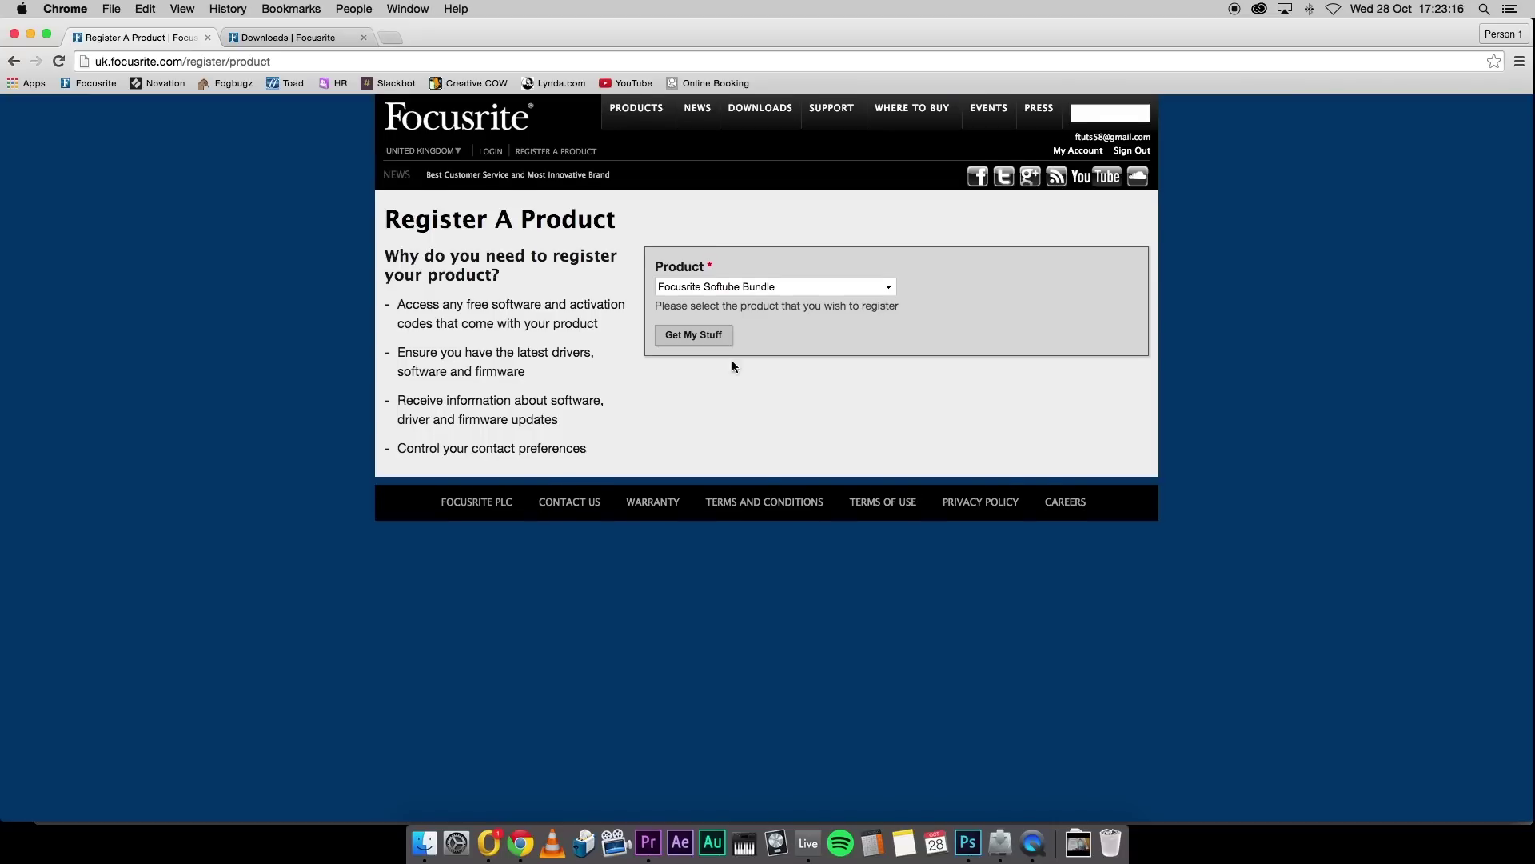
{"action": "left_click", "coordinate": [696, 336]}
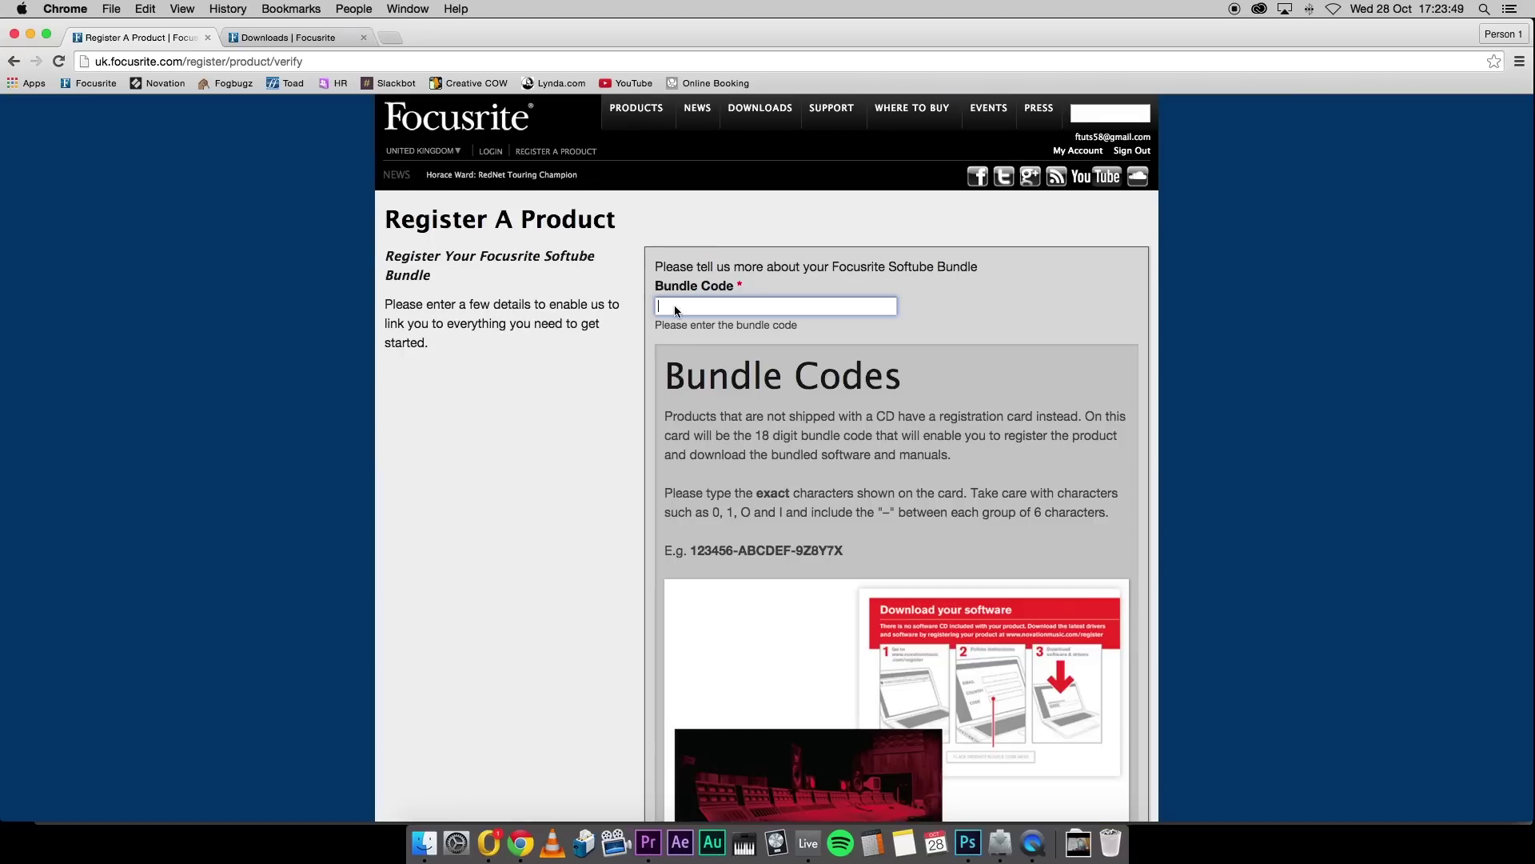
{"action": "scroll", "coordinate": [969, 359], "scroll_direction": "down", "scroll_amount": 4}
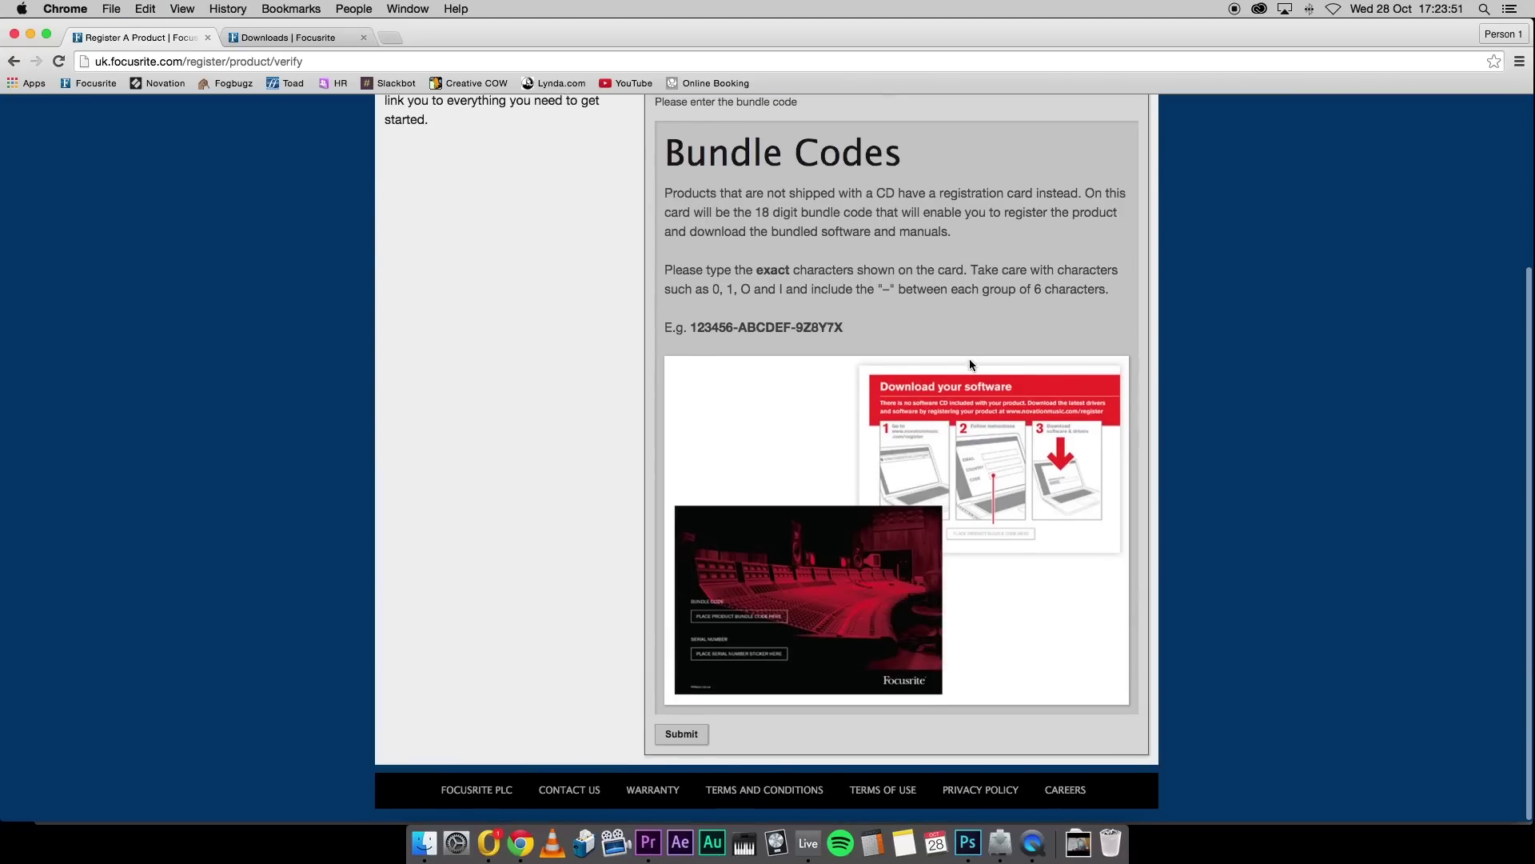
Submit the Softube Bundle registration and reveal its Downloads & Activation Codes
{"action": "left_click", "coordinate": [687, 740]}
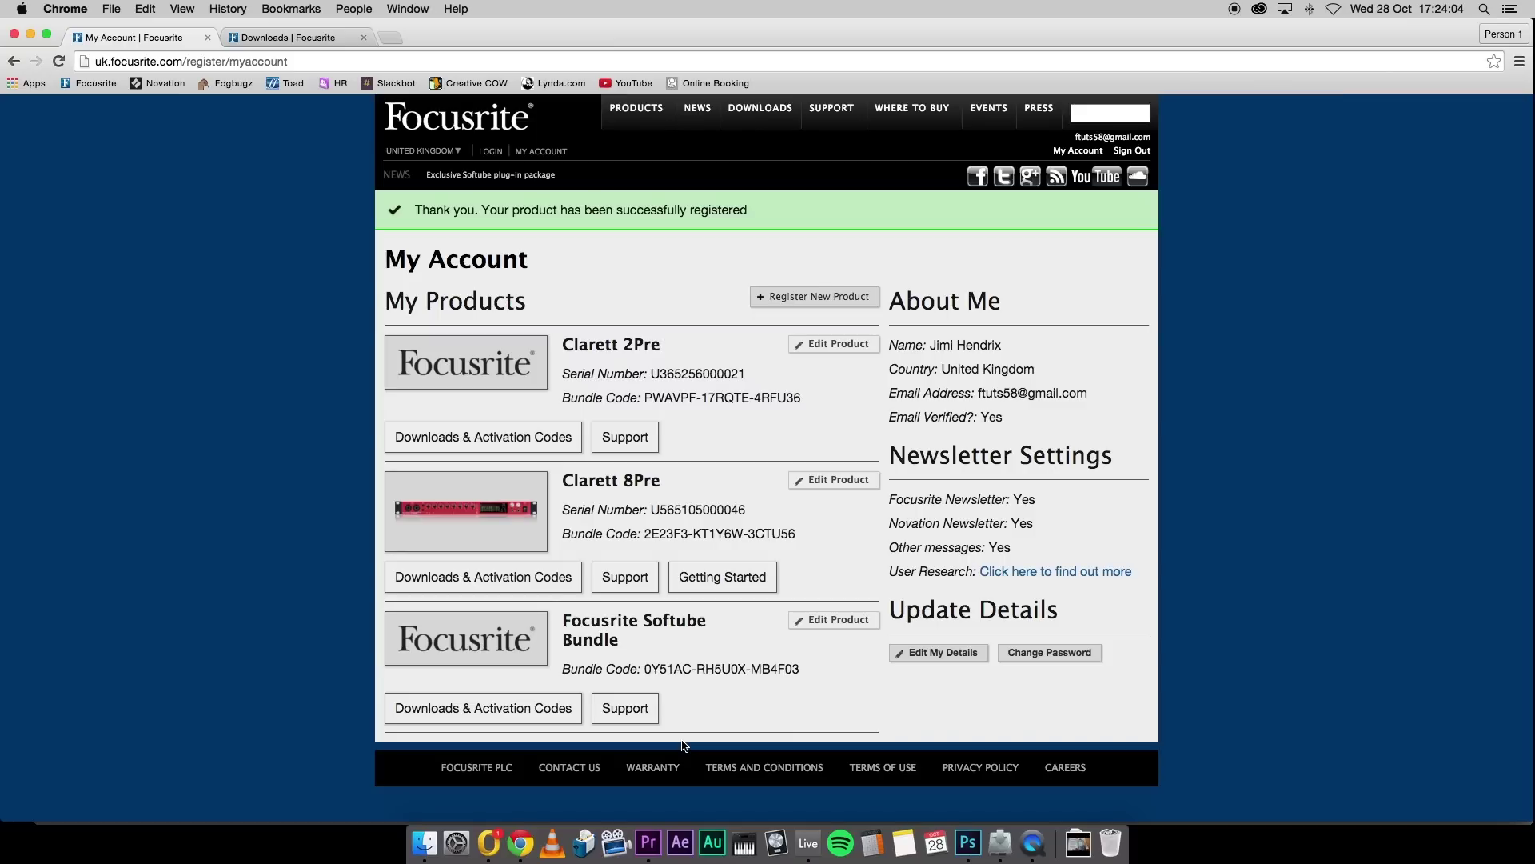
{"action": "left_click", "coordinate": [445, 714]}
{"action": "left_click", "coordinate": [470, 703]}
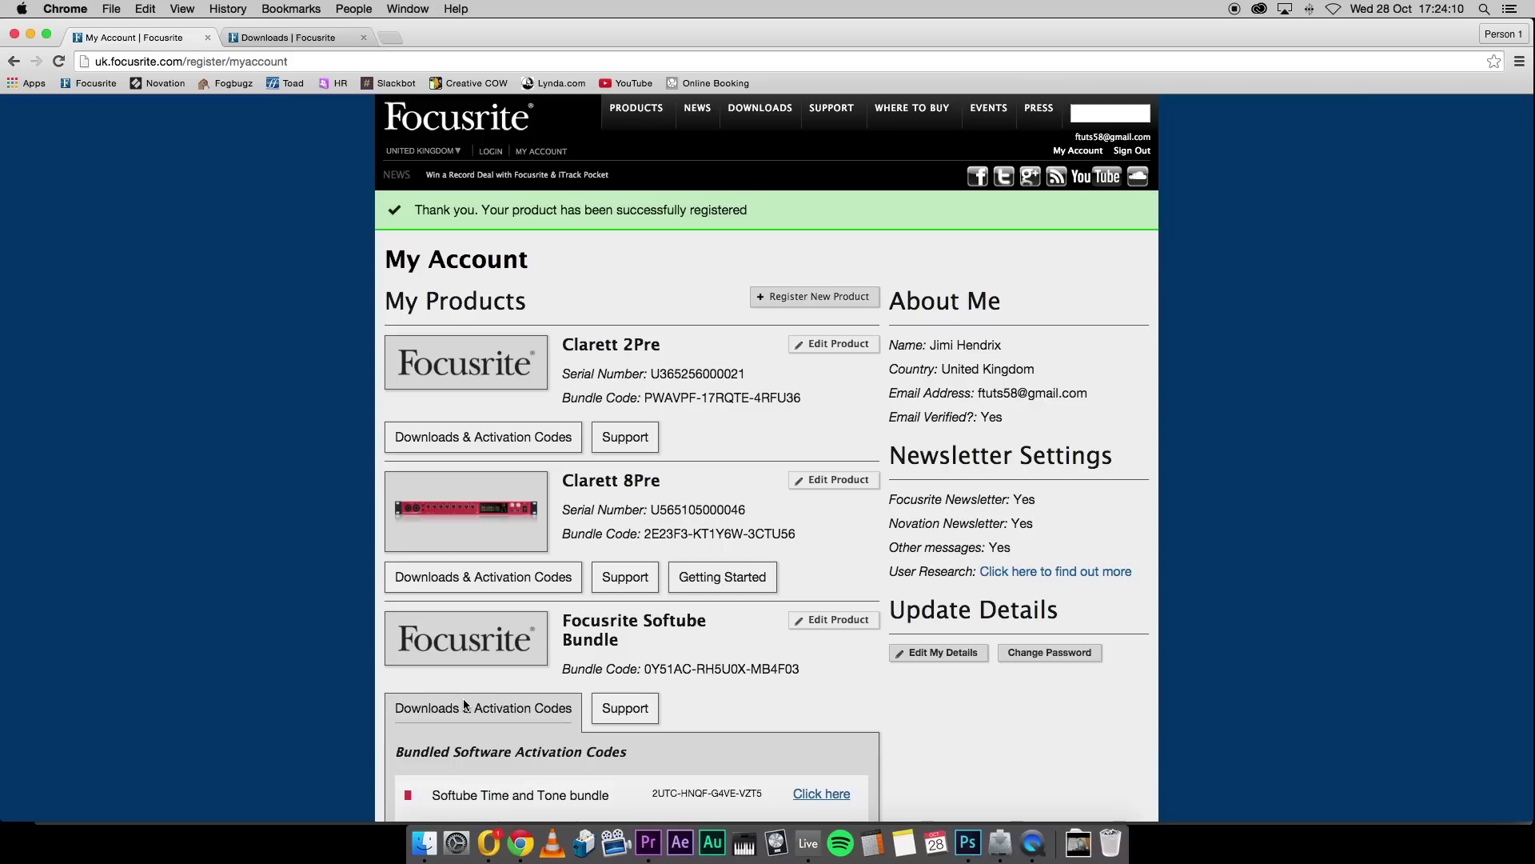
{"action": "scroll", "coordinate": [468, 706], "scroll_direction": "down", "scroll_amount": 2}
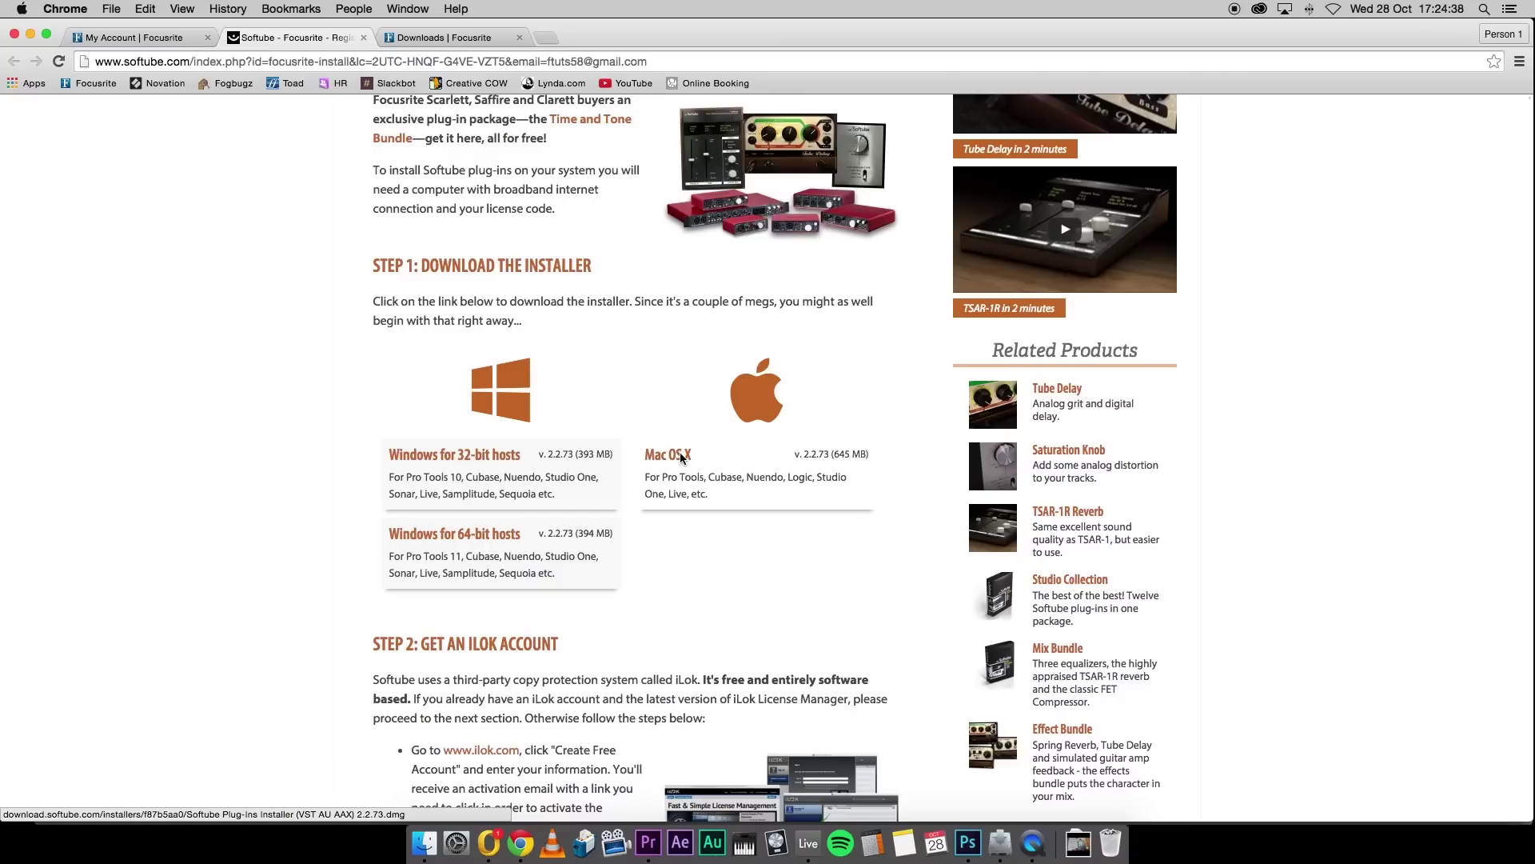
Download the Softube Mac OS X plug-ins installer
{"action": "left_click", "coordinate": [681, 457]}
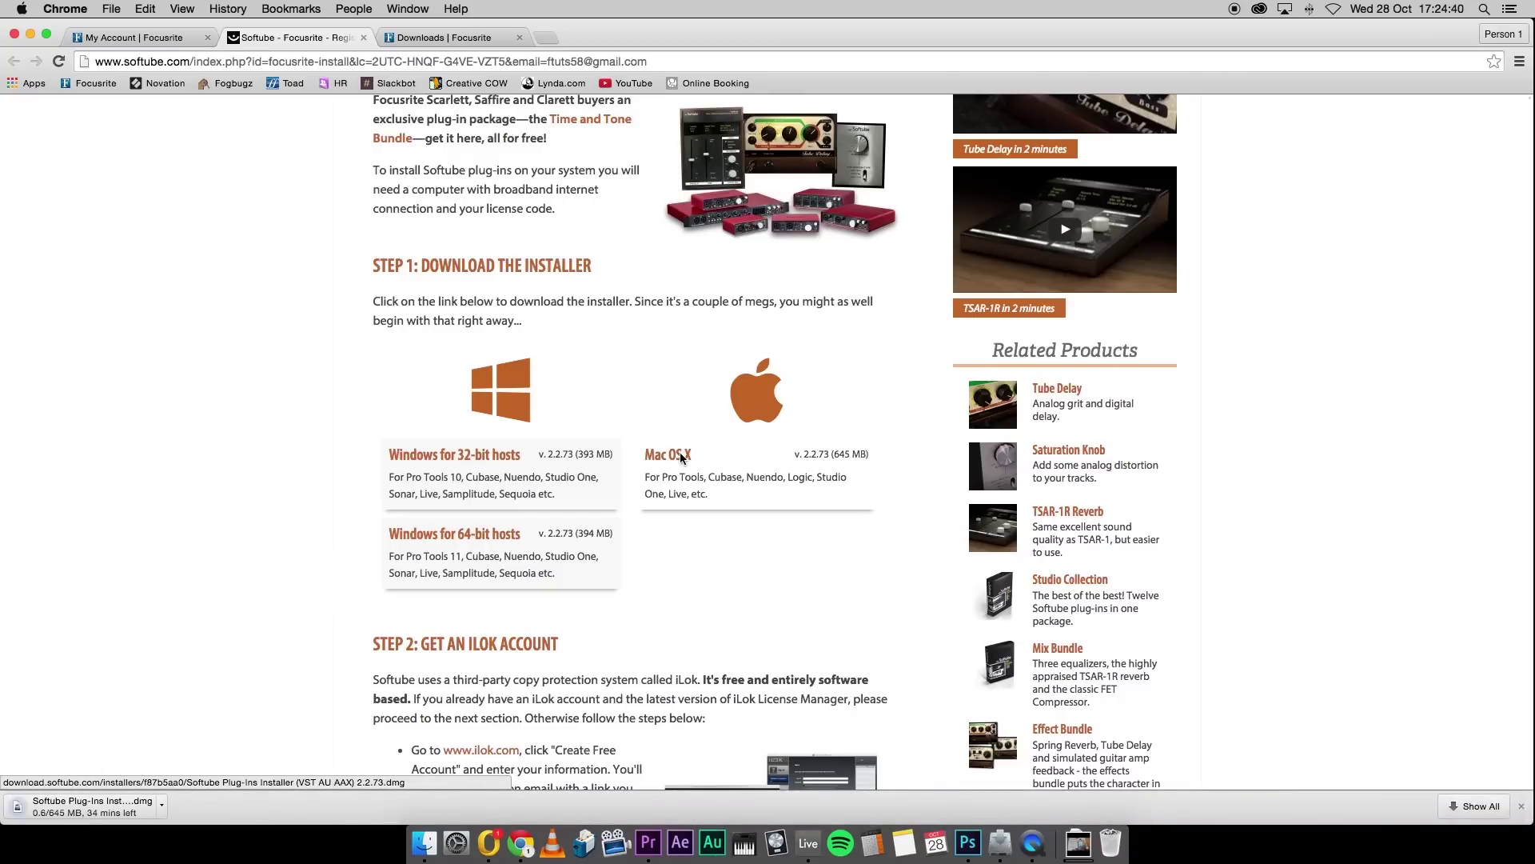
{"action": "scroll", "coordinate": [681, 457], "scroll_direction": "down", "scroll_amount": 5}
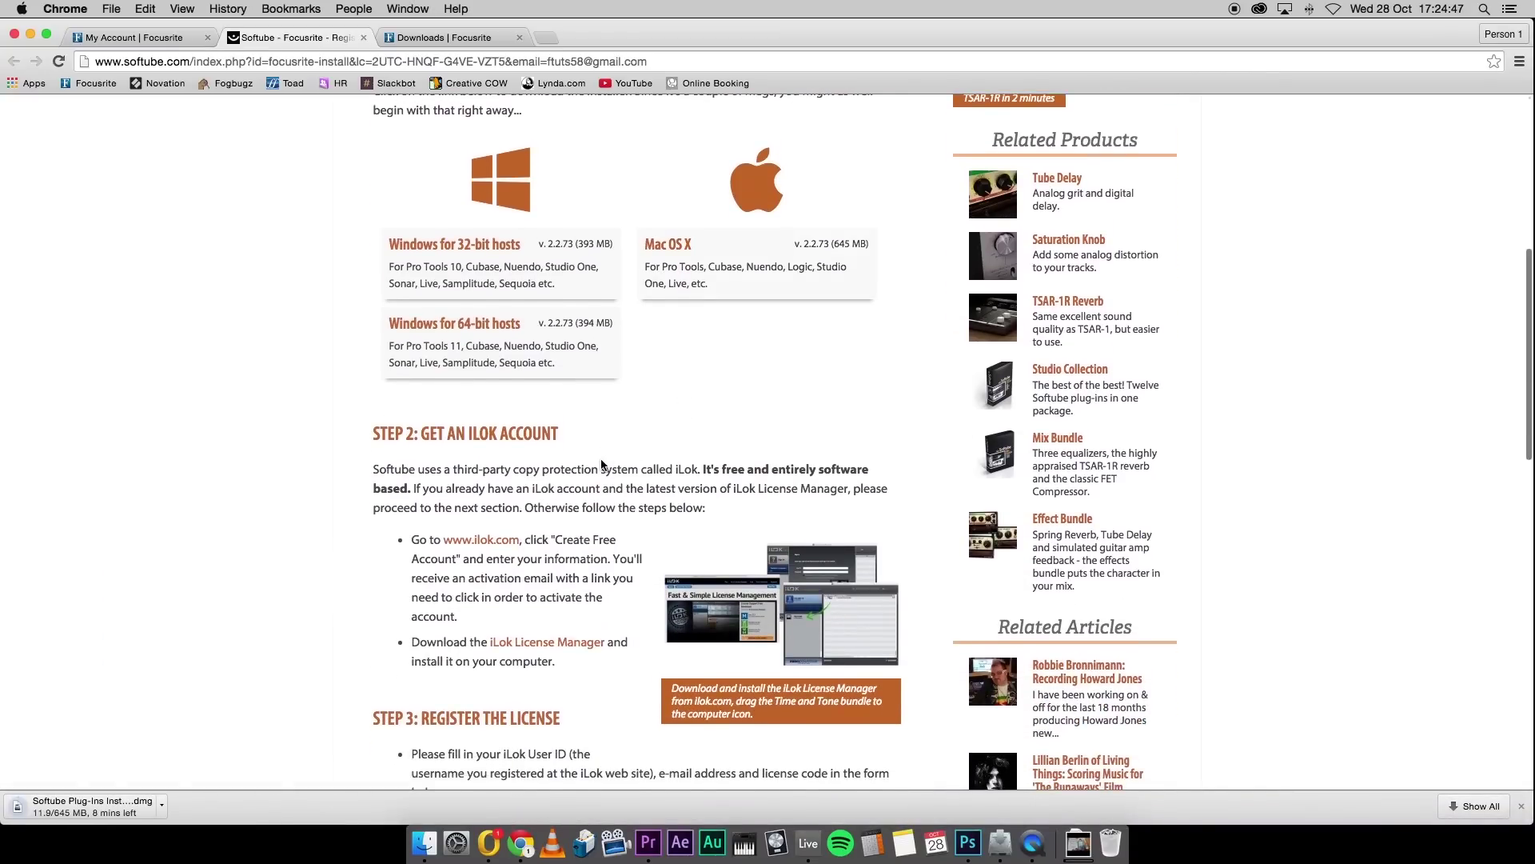
{"action": "scroll", "coordinate": [602, 465], "scroll_direction": "down", "scroll_amount": 2}
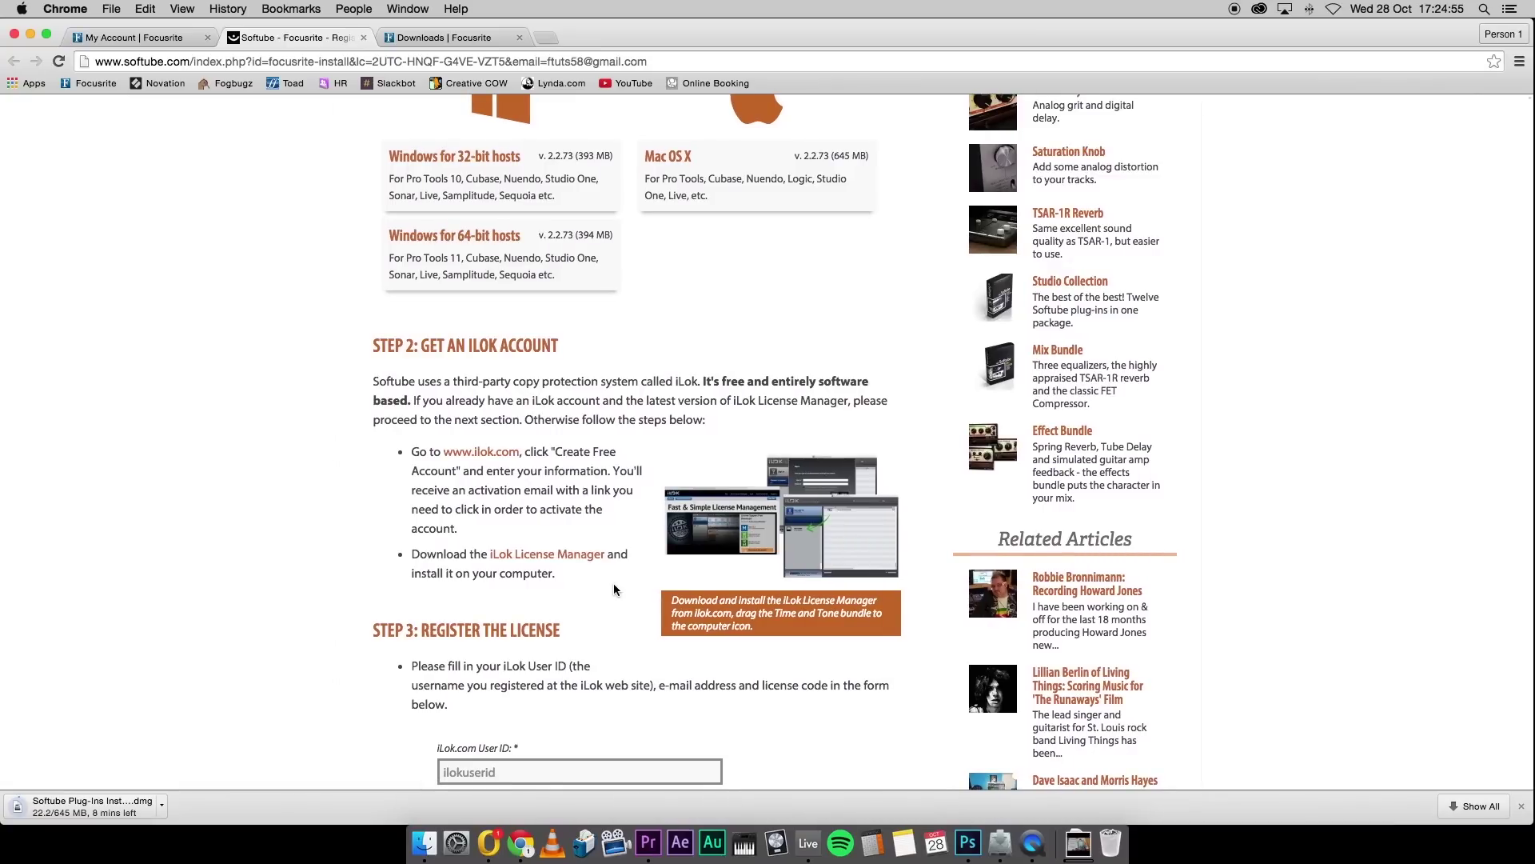
{"action": "scroll", "coordinate": [612, 583], "scroll_direction": "down", "scroll_amount": 5}
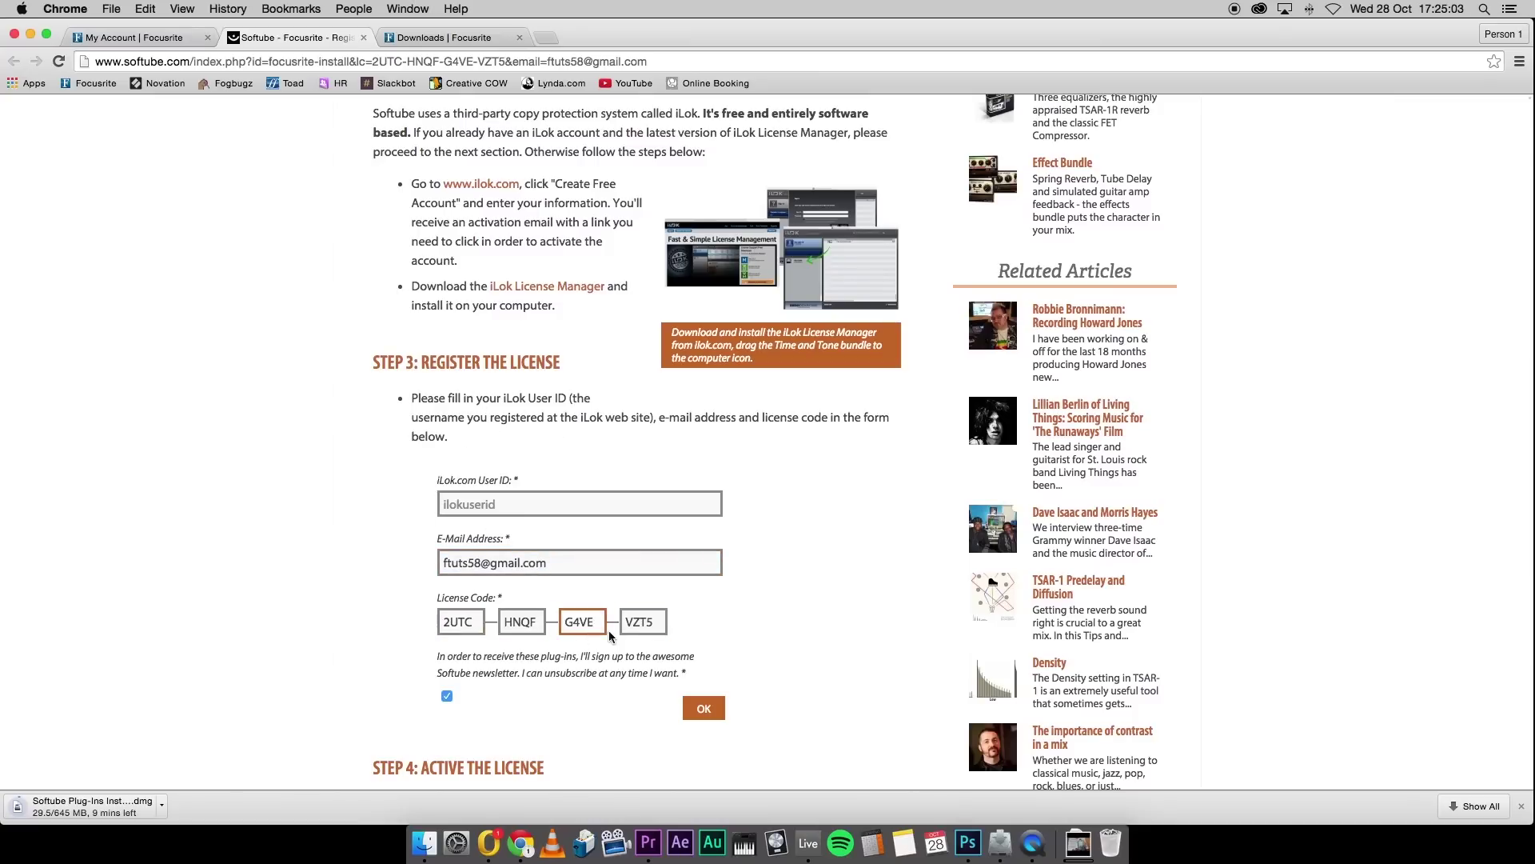
{"action": "scroll", "coordinate": [740, 713], "scroll_direction": "down", "scroll_amount": 5}
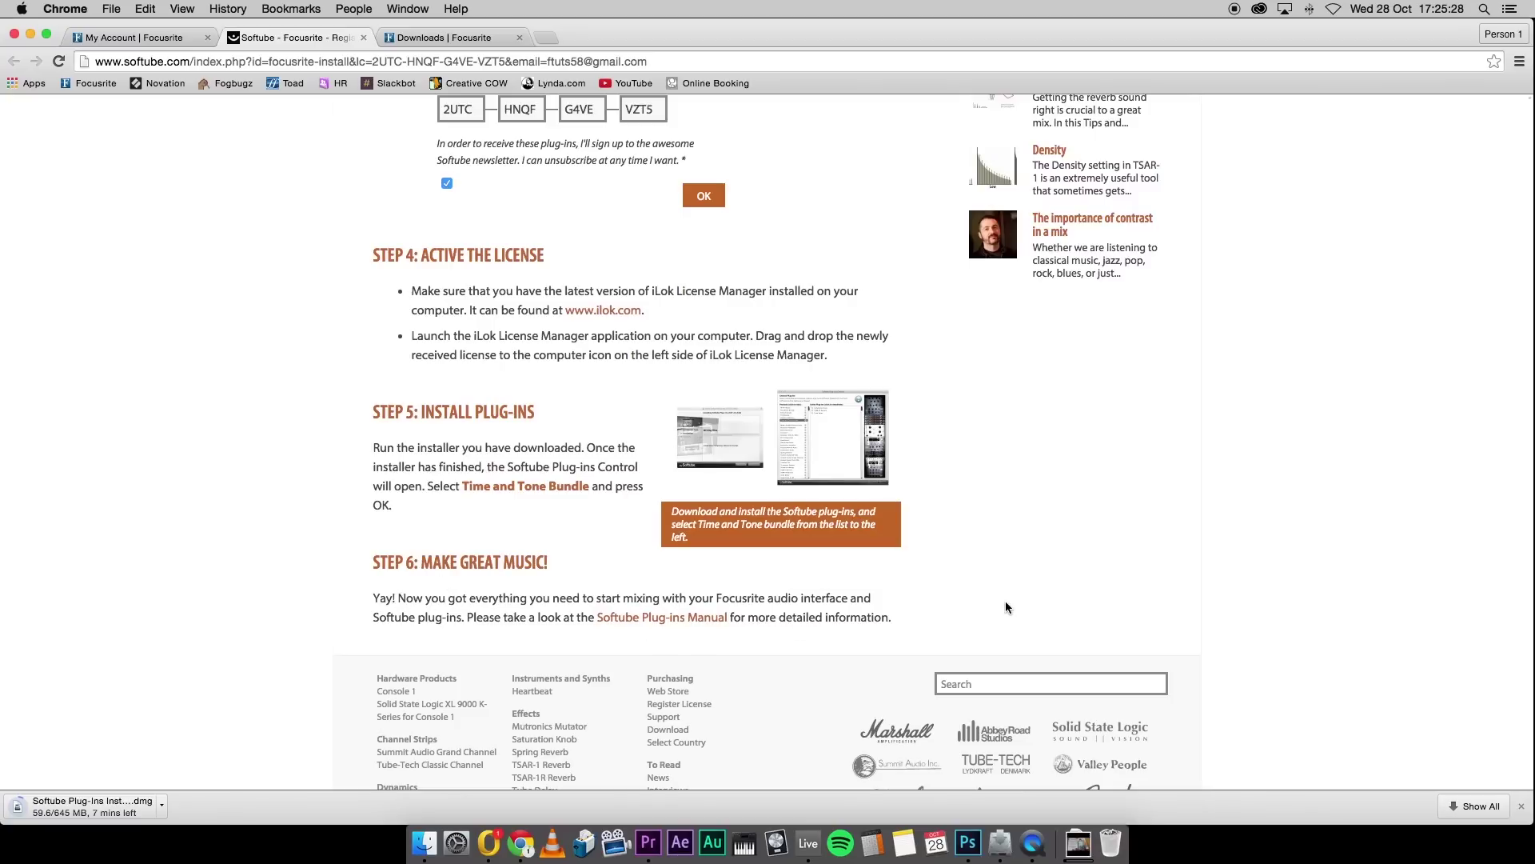
On My Account, open the Clarett 2Pre's activation codes and download the free Loopmasters content
{"action": "left_click", "coordinate": [140, 40]}
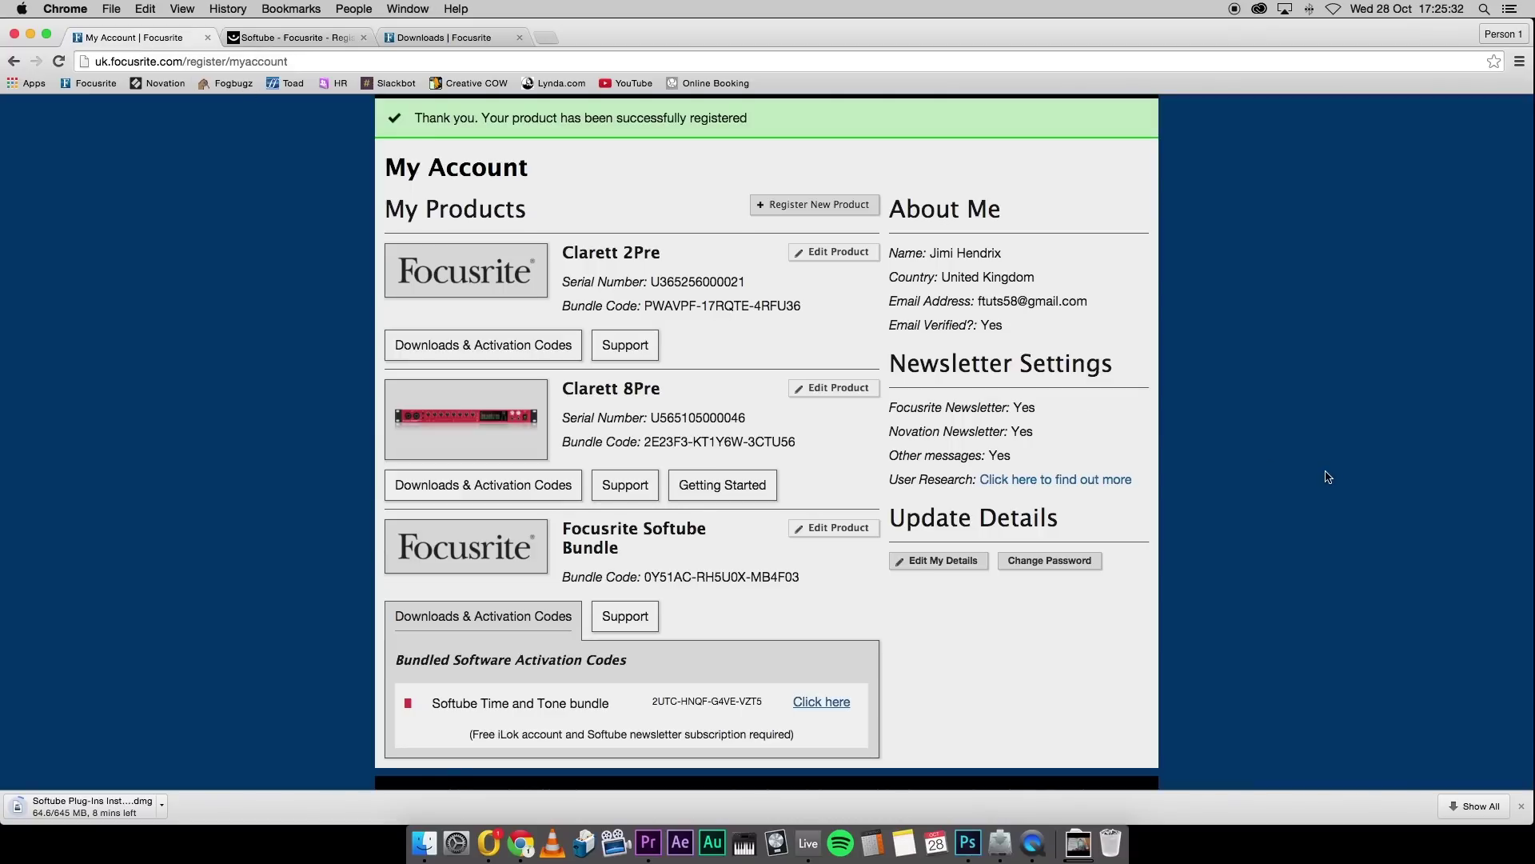
{"action": "left_click", "coordinate": [471, 339]}
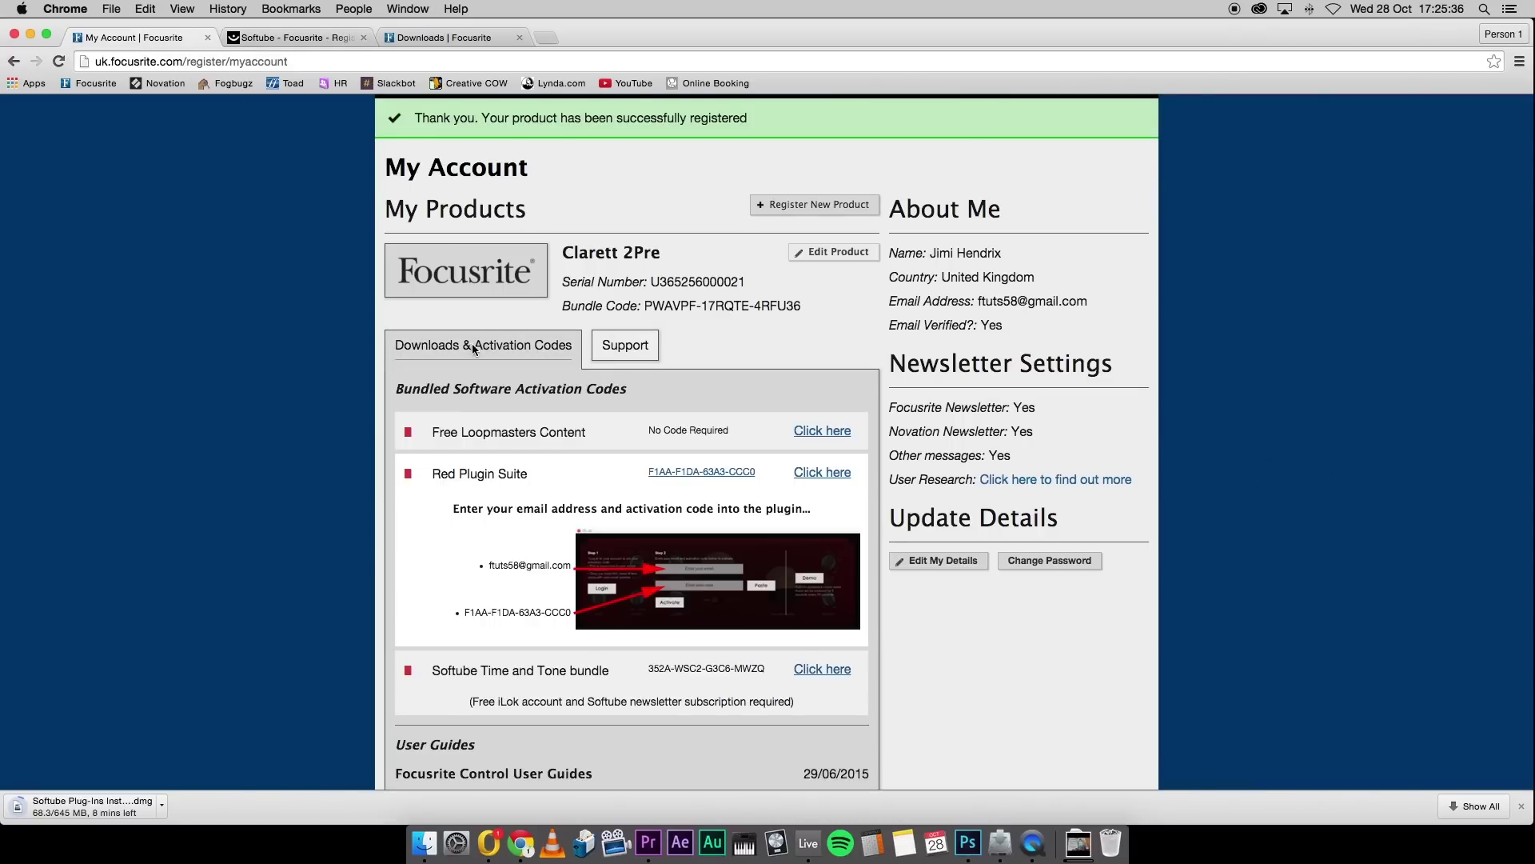
{"action": "left_click", "coordinate": [811, 431]}
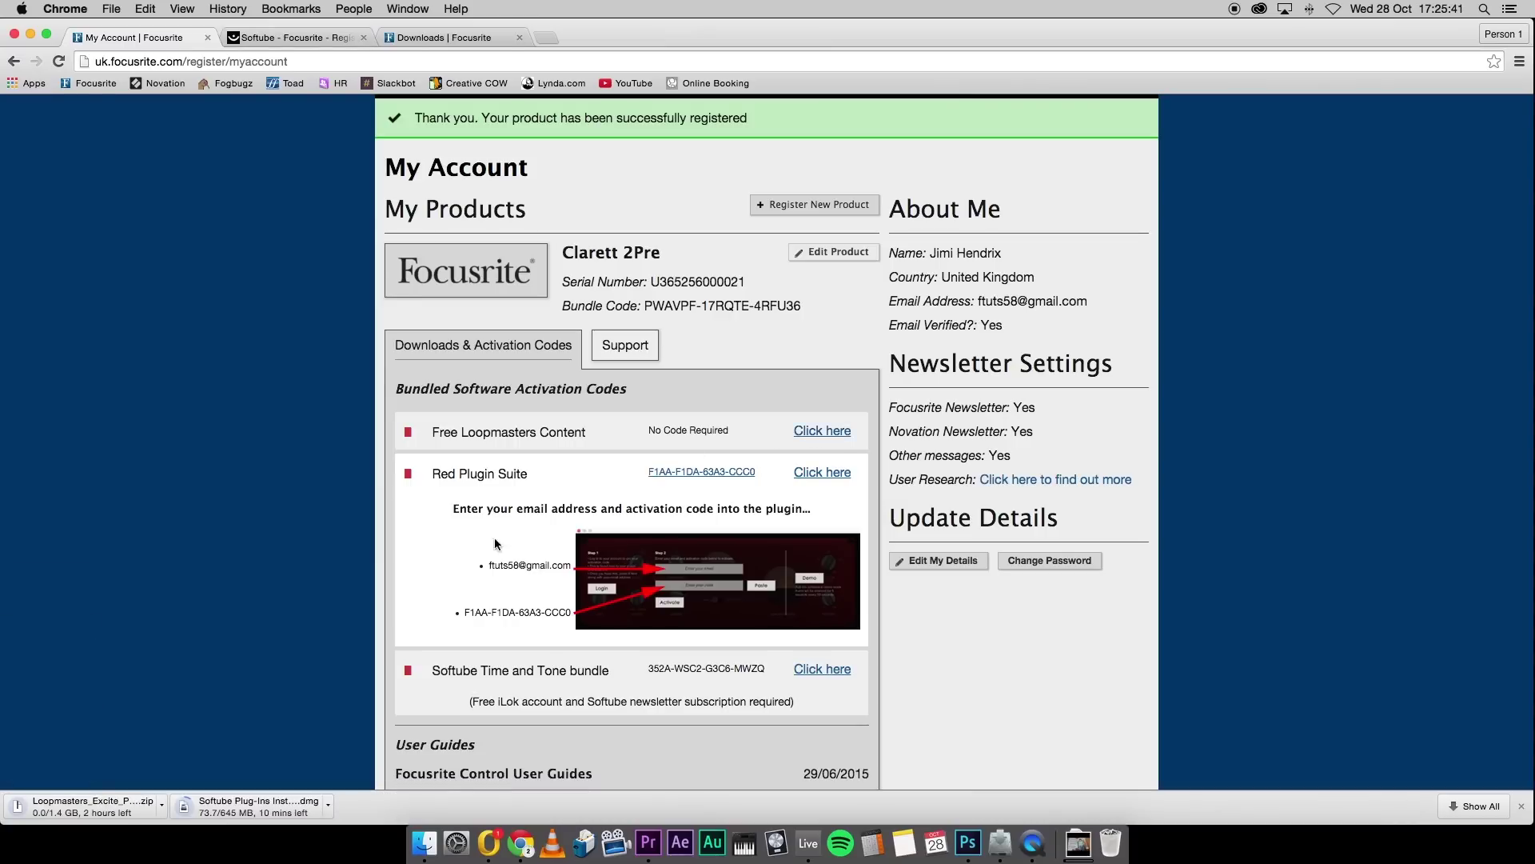